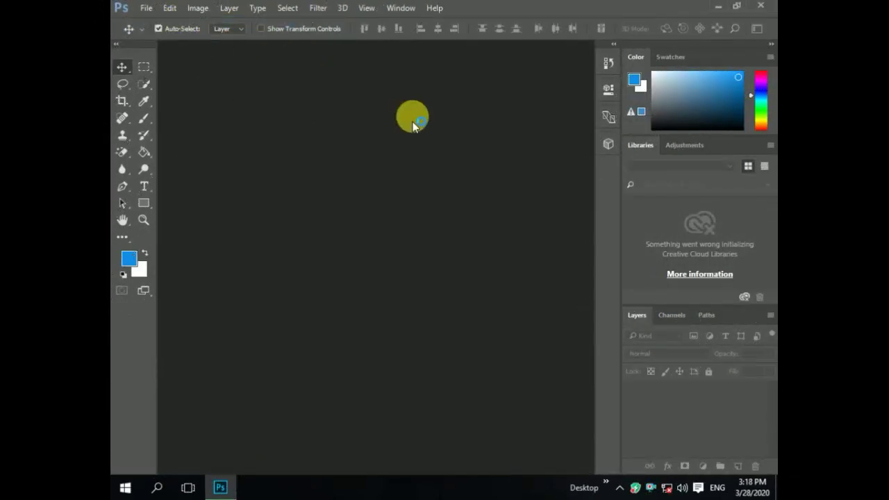
- Start a new document, rename Untitled-1 to 'card', and create it at 3.5 × 2 in, 300 ppi
key(ctrl+n)
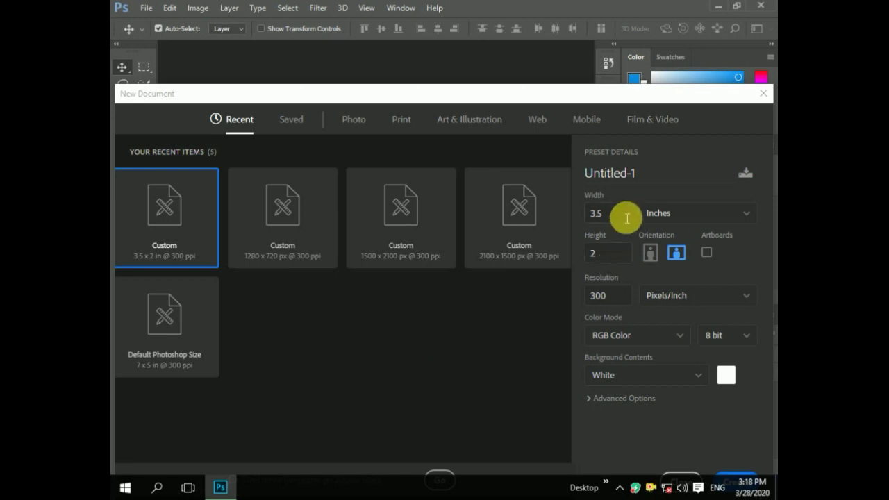
click(644, 176)
drag(628, 173, 563, 173)
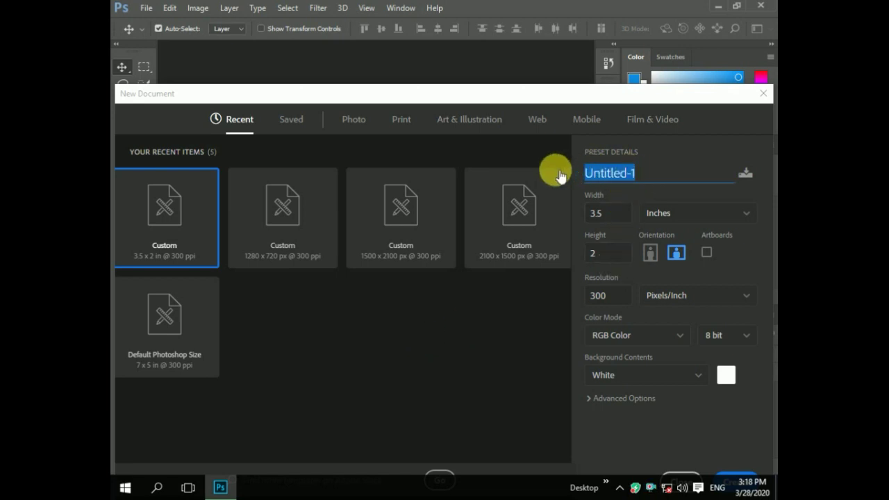
key(BackSpace)
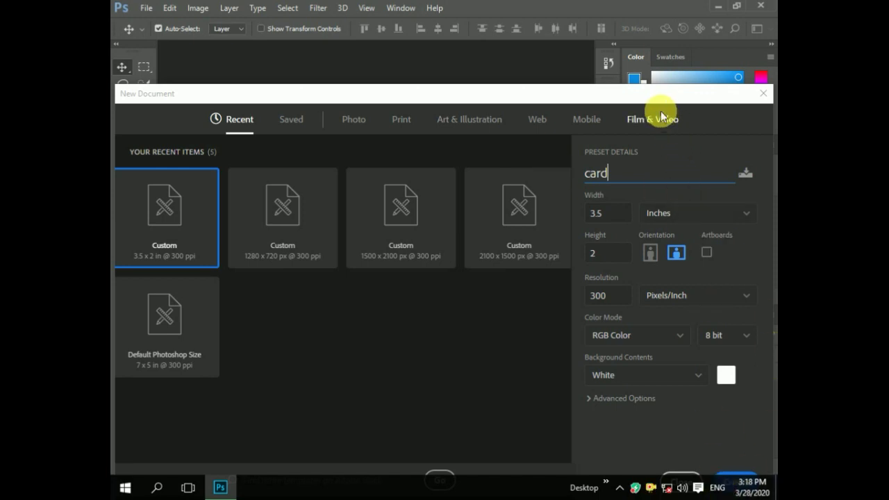
click(727, 127)
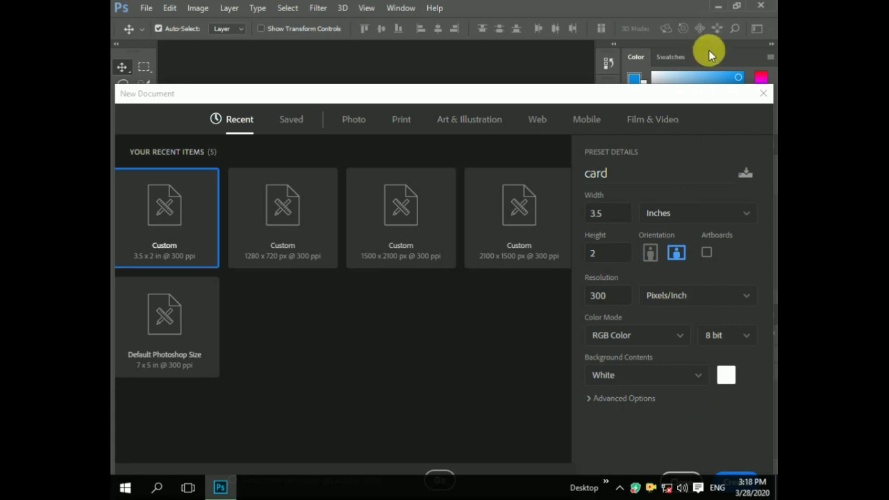
click(740, 480)
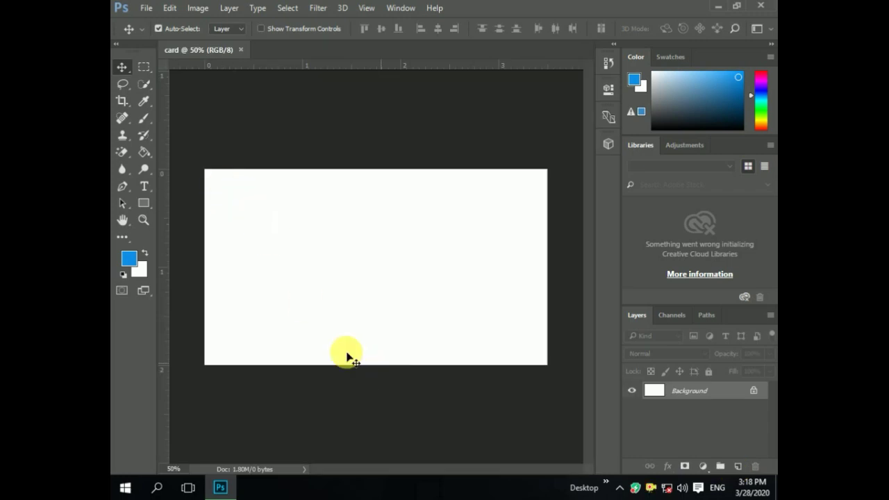
- Set the foreground colour to dark green #055d1a
click(129, 258)
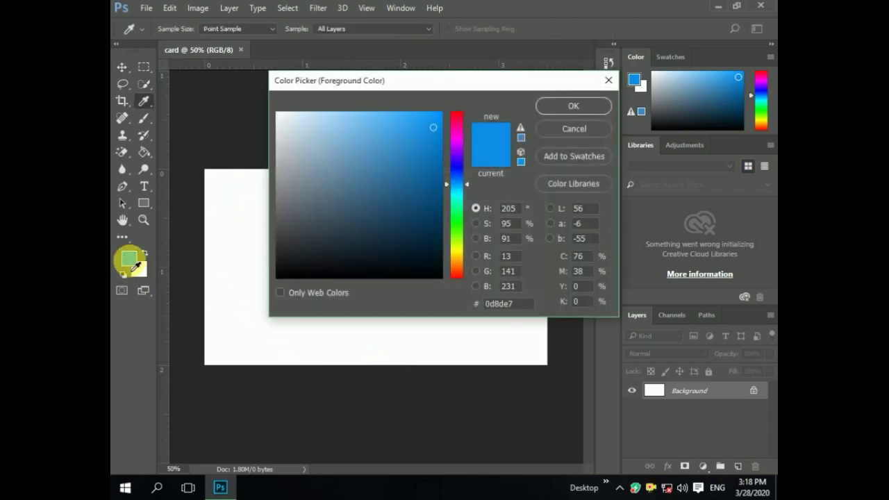
click(457, 217)
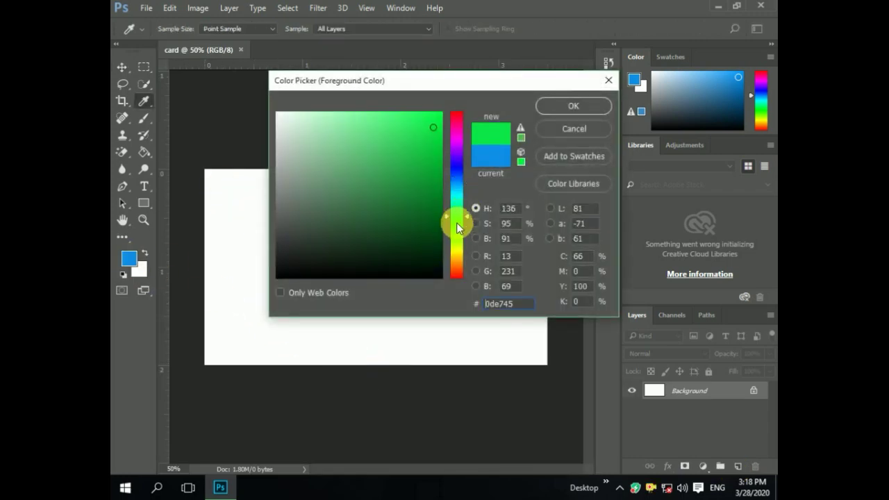
click(425, 161)
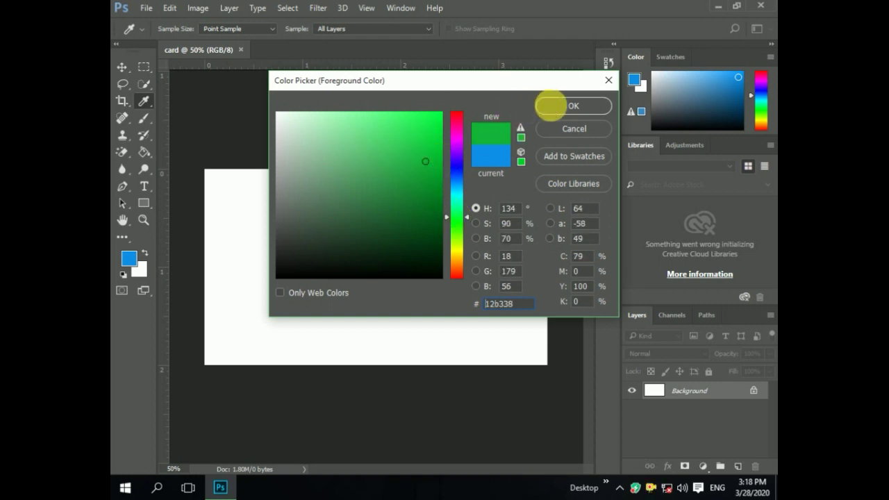
click(433, 217)
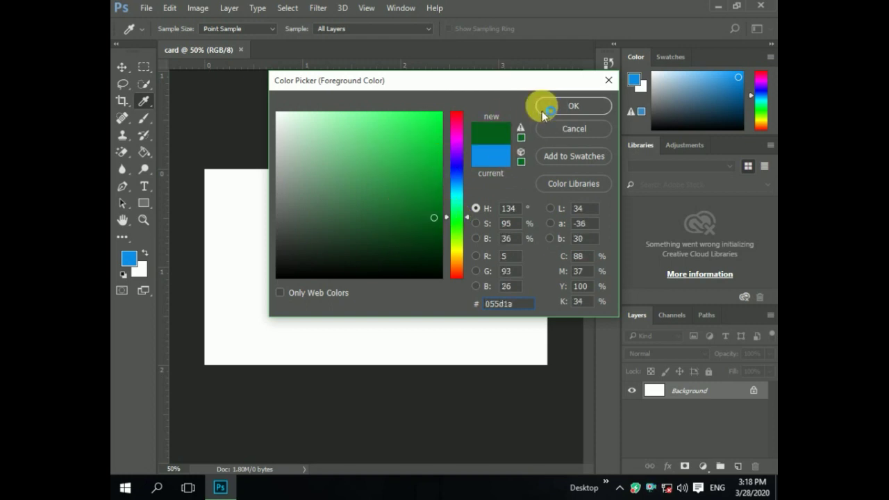
click(573, 106)
- Fill the whole canvas with the dark green using the Paint Bucket tool
click(143, 154)
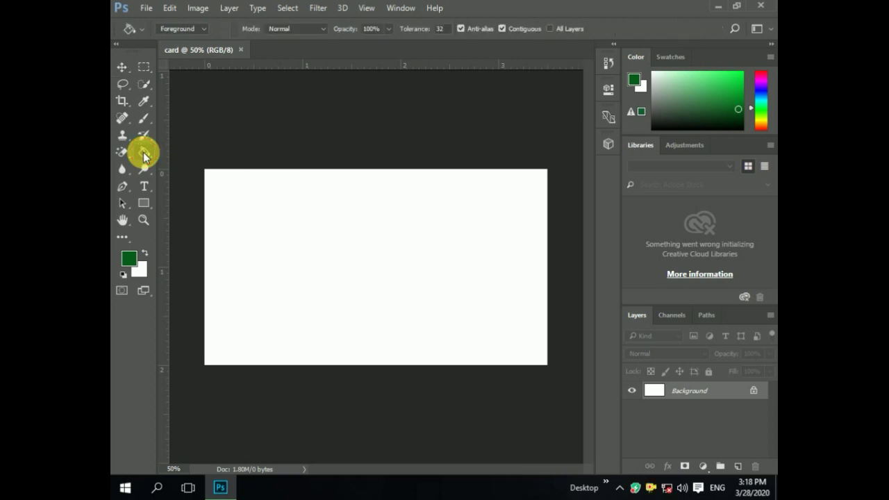
right_click(144, 156)
click(174, 166)
click(303, 264)
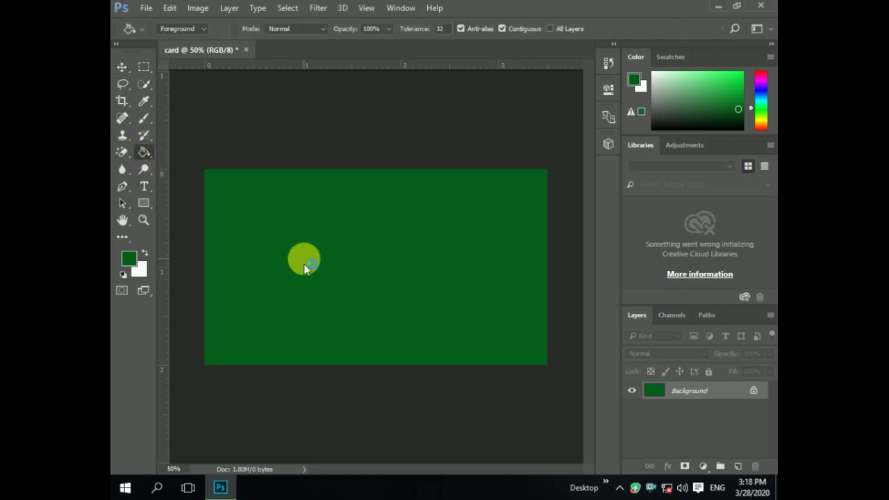
click(122, 67)
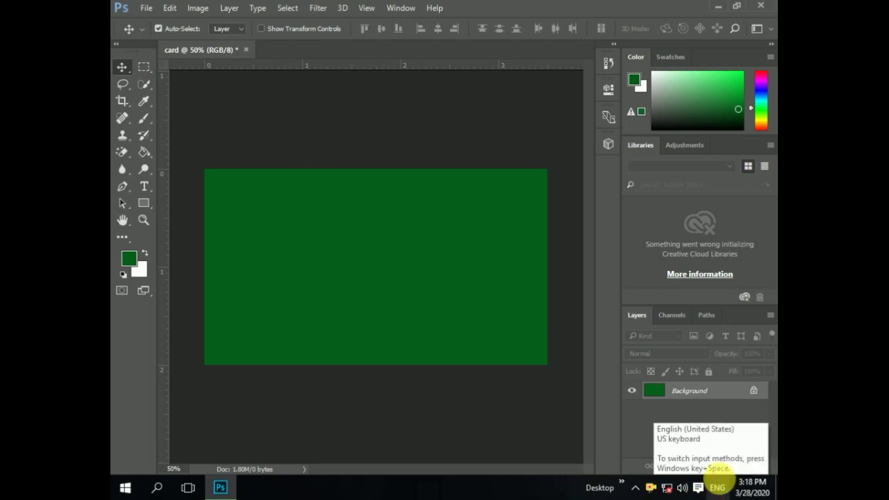
- Switch input to Urdu and type the title اباسین فارمیسی in white on the card's right side
right_click(713, 486)
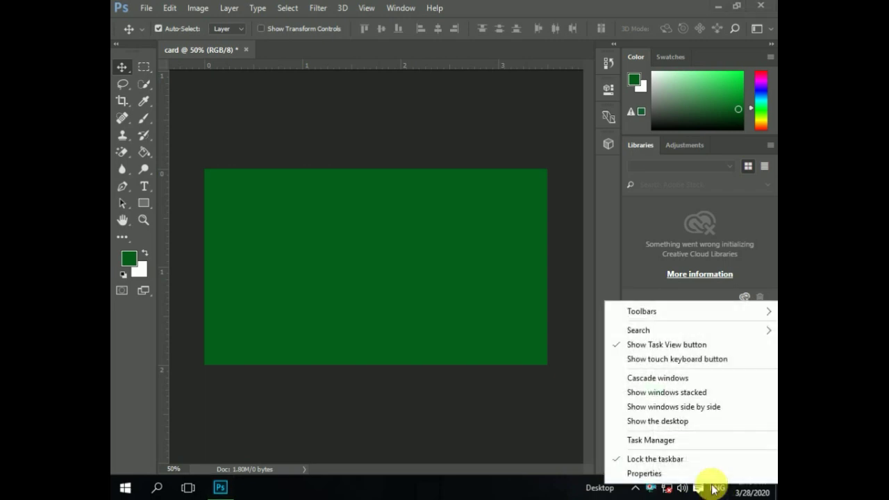
click(715, 488)
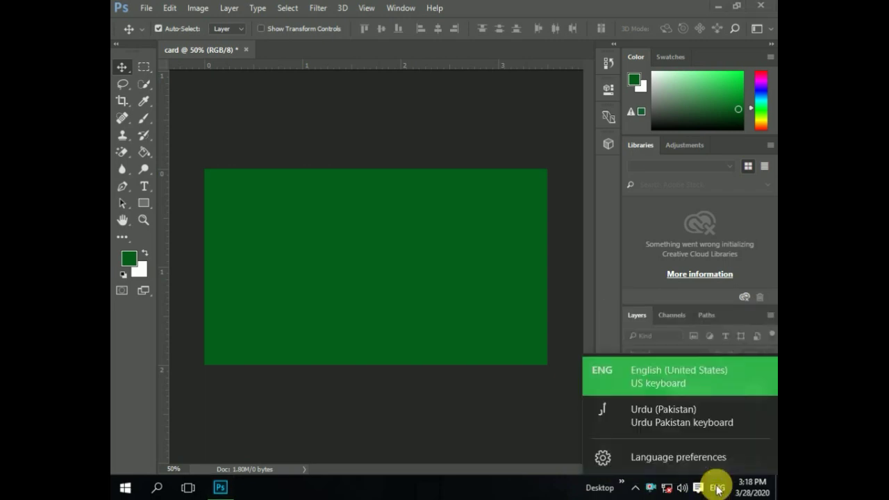
click(659, 416)
click(143, 187)
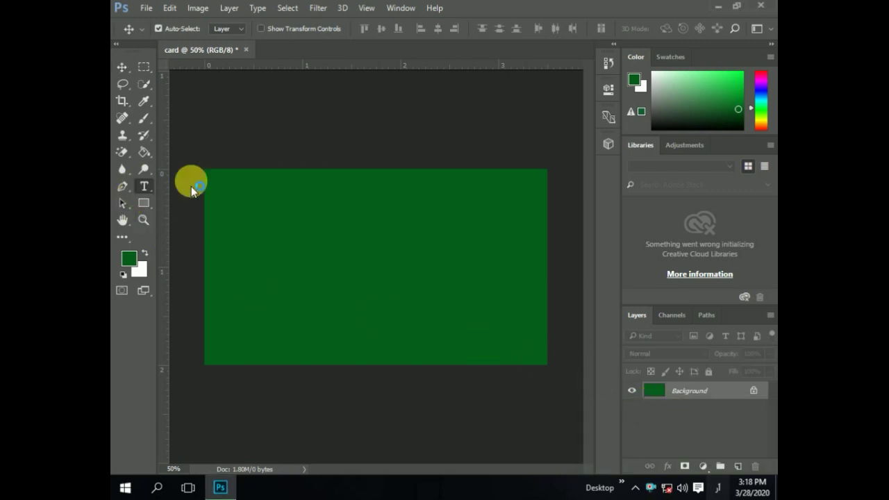
click(472, 261)
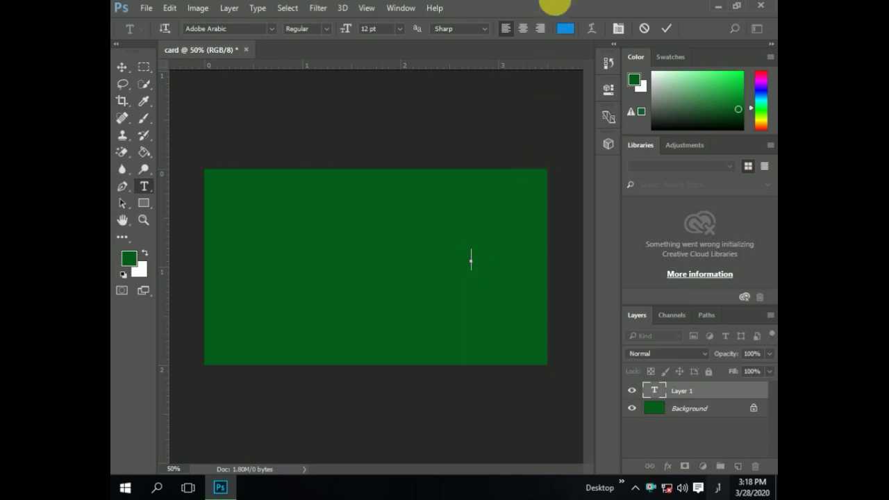
click(567, 30)
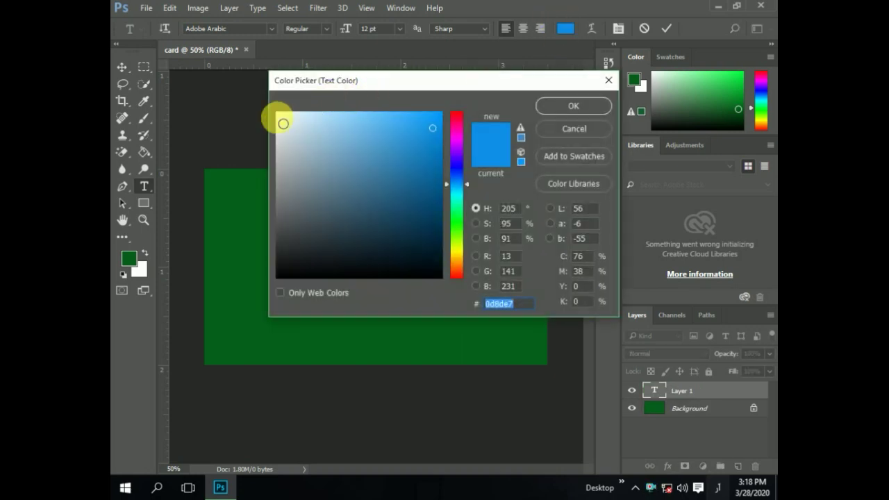
click(283, 123)
click(566, 106)
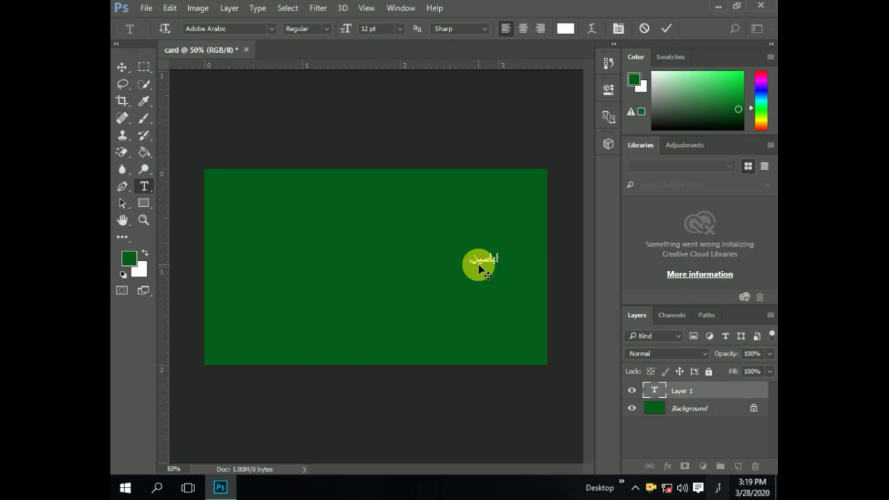
text(فارمیسی)
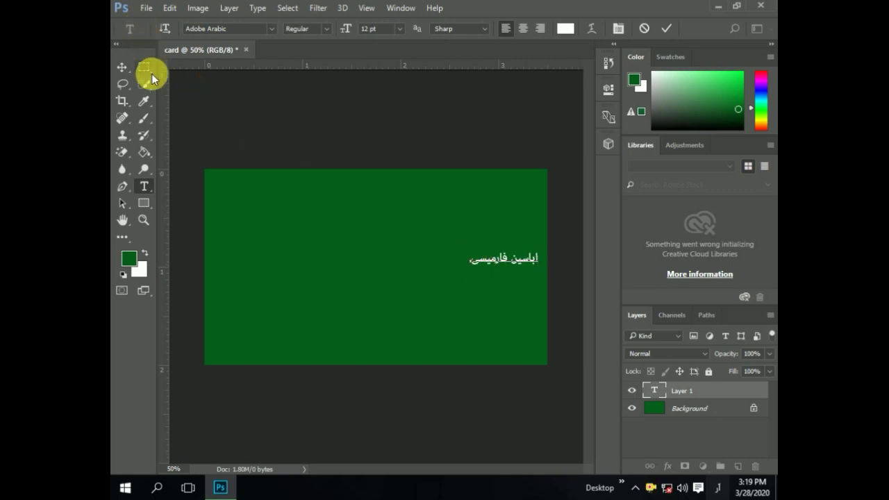
click(122, 67)
- Move the Urdu title and enlarge it to about 340% with Free Transform
drag(437, 252, 302, 242)
key(ctrl+t)
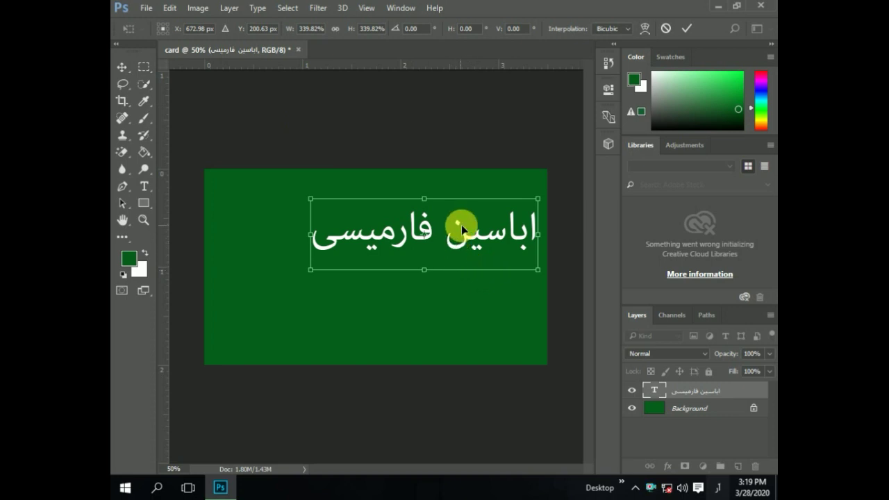
drag(459, 225, 455, 246)
click(124, 78)
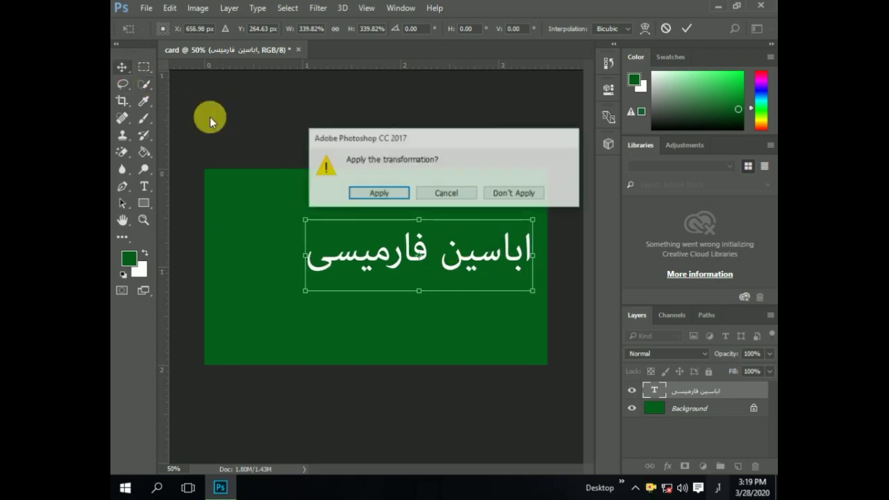
click(378, 198)
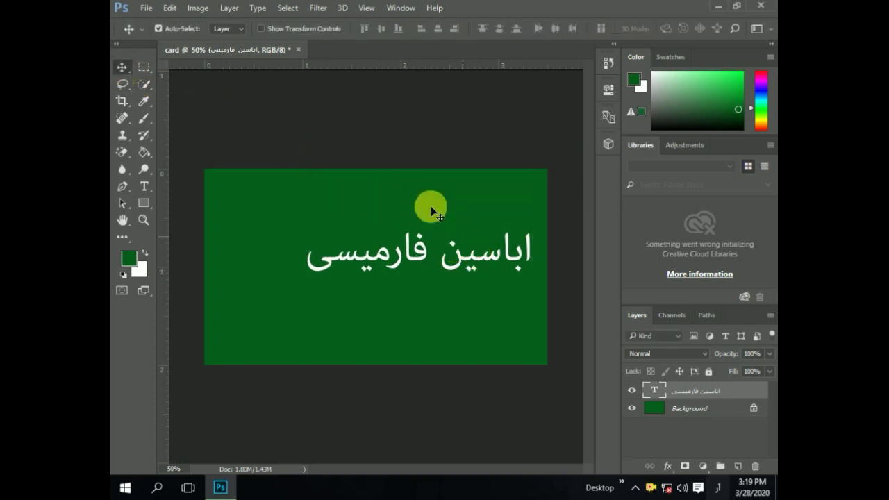
- Switch input back to English and type ABASEEN PHARMACY in white near the card's top
click(717, 490)
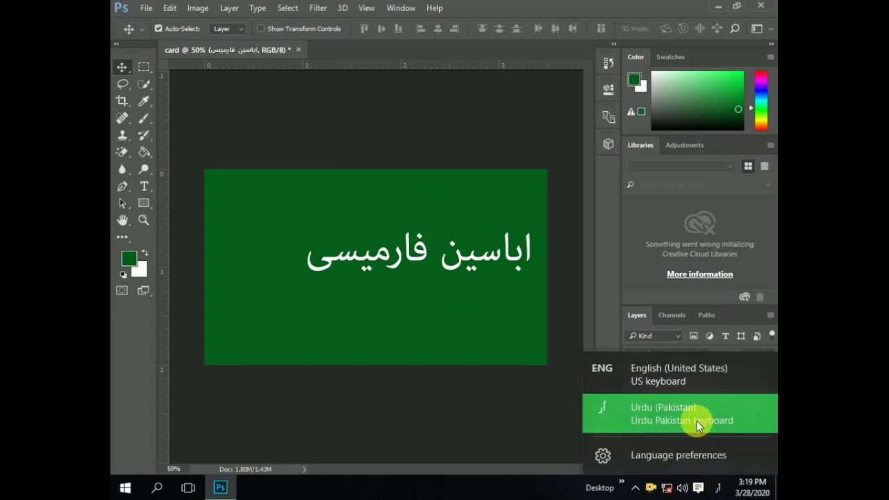
click(674, 379)
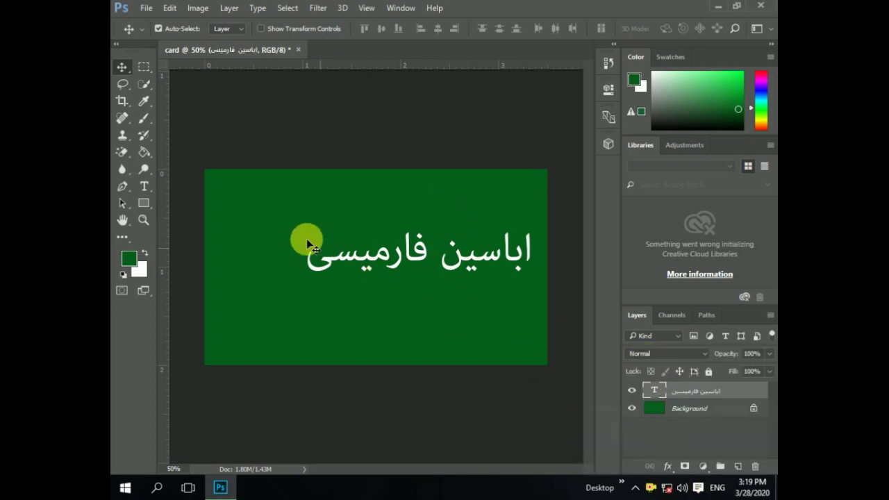
click(142, 189)
click(264, 201)
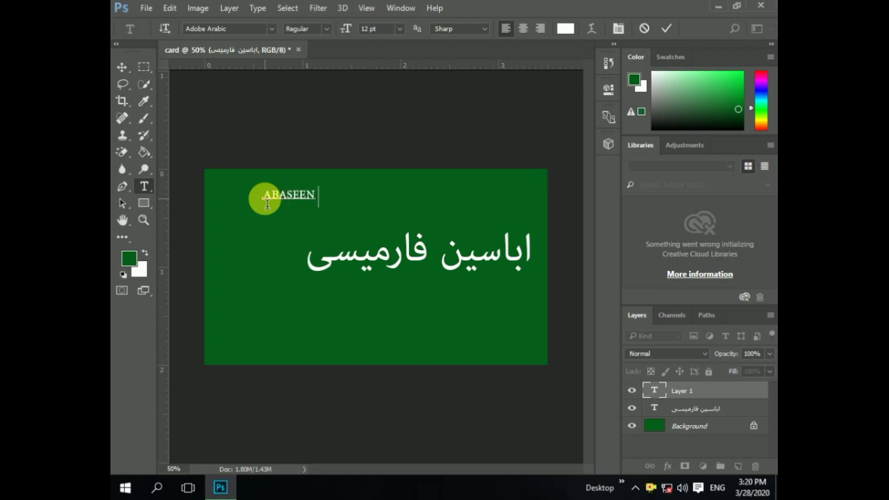
text(ABASEEN PHARMACY)
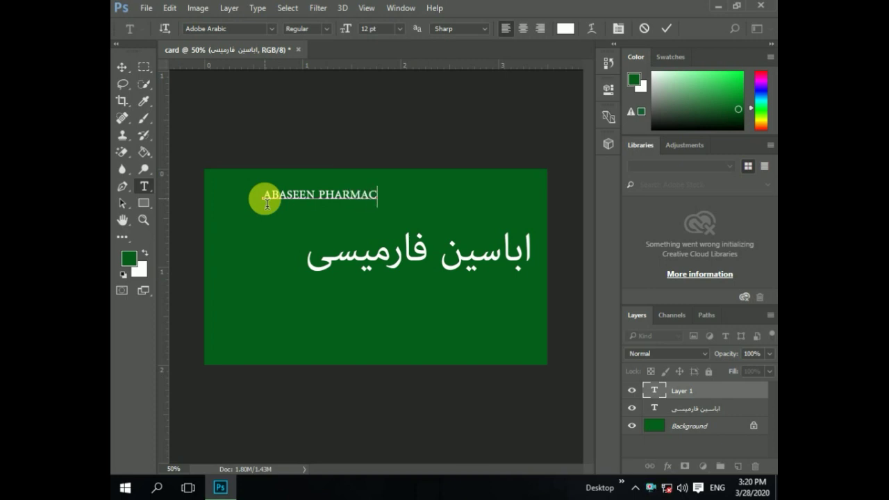
click(121, 66)
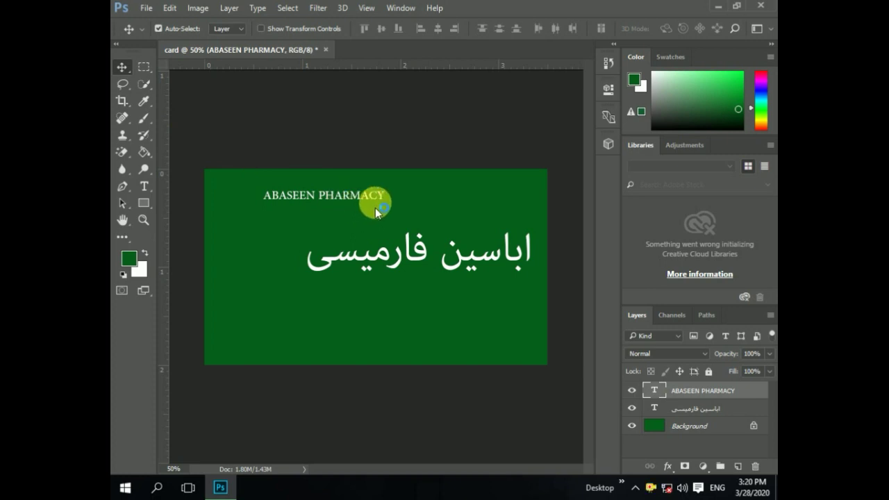
key(ctrl+t)
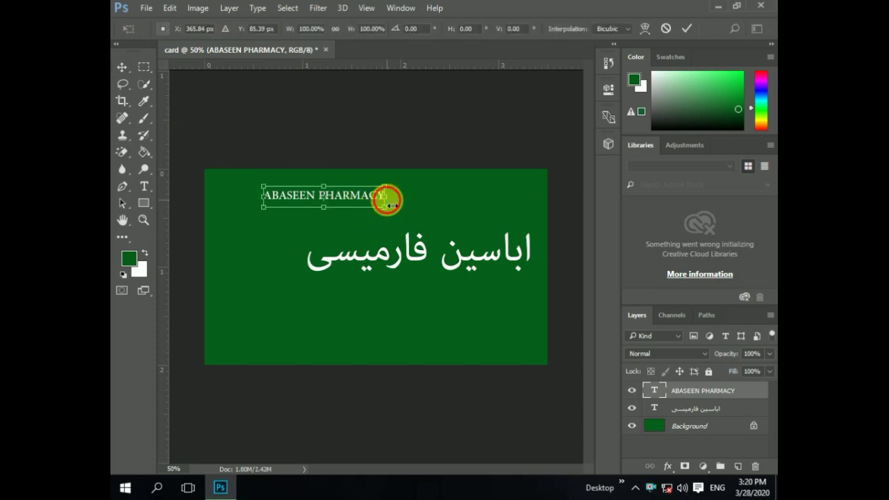
- Stretch the ABASEEN PHARMACY title wider and taller, shift it right, and apply the transform
drag(387, 200, 510, 216)
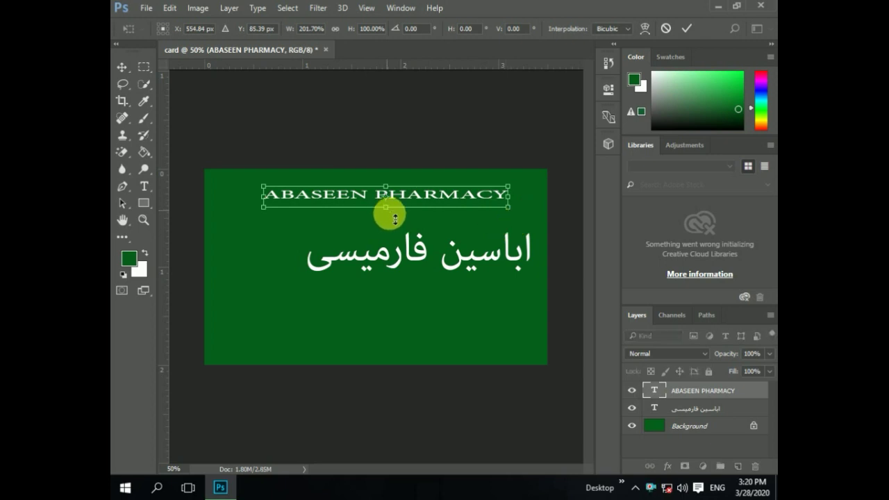
drag(387, 212, 397, 236)
drag(436, 204, 454, 204)
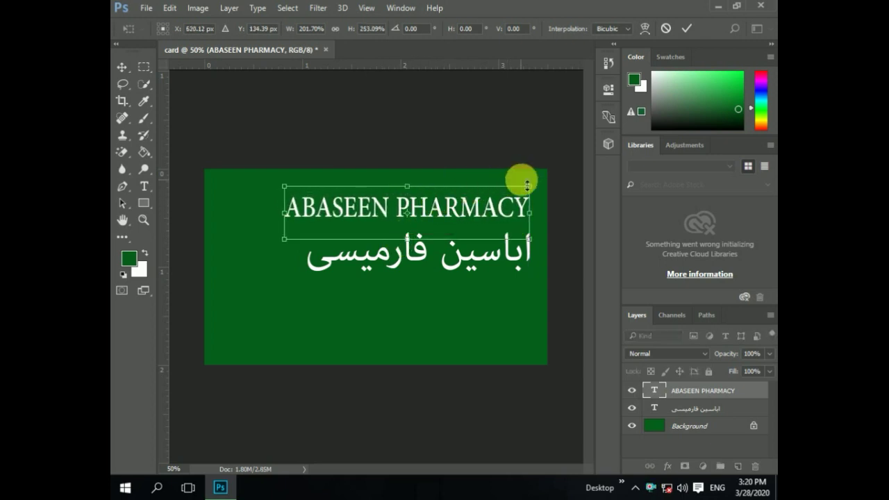
click(286, 212)
drag(285, 212, 308, 212)
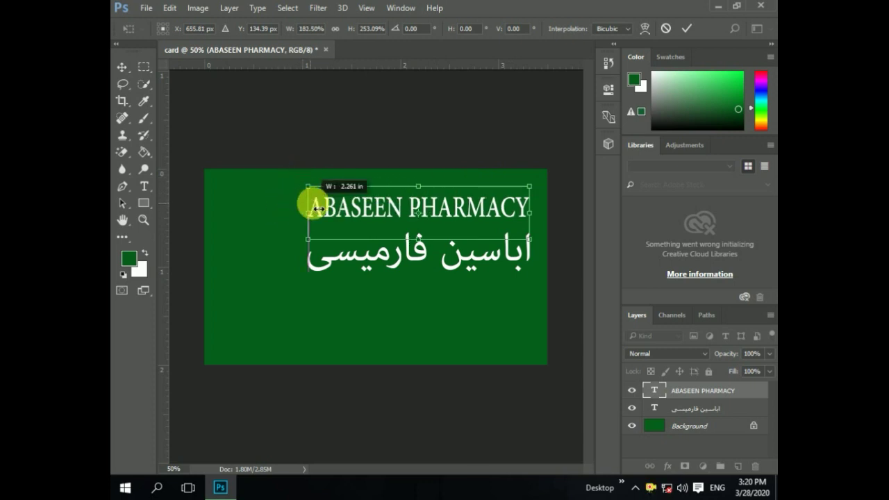
click(123, 67)
click(342, 193)
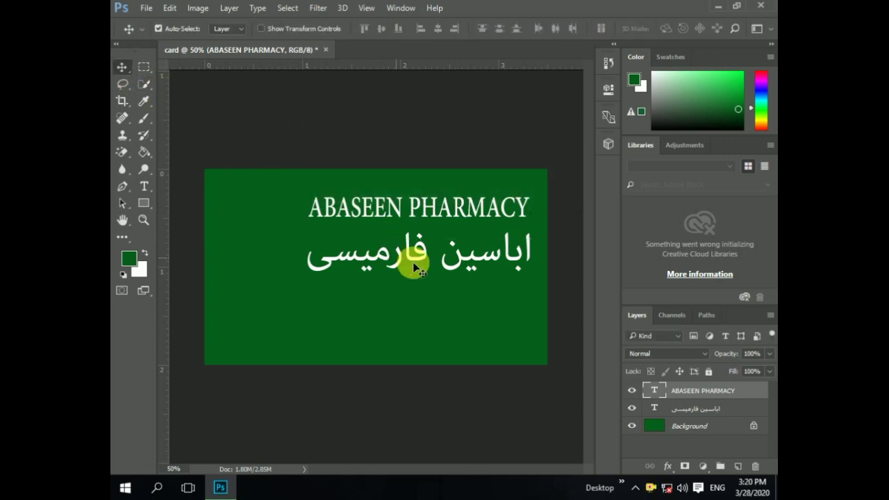
- Enlarge the Urdu title to about 125%, widening it leftward beneath the English heading
click(705, 409)
key(ctrl+t)
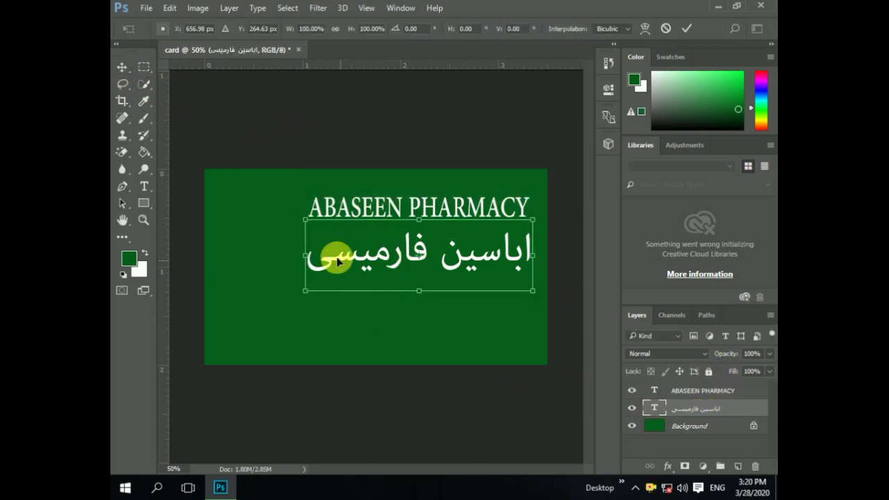
drag(306, 255, 262, 274)
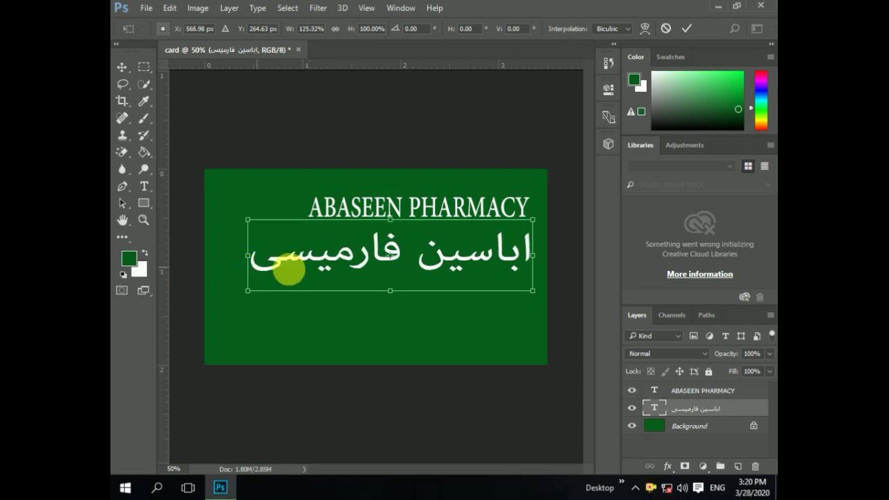
drag(391, 291, 401, 314)
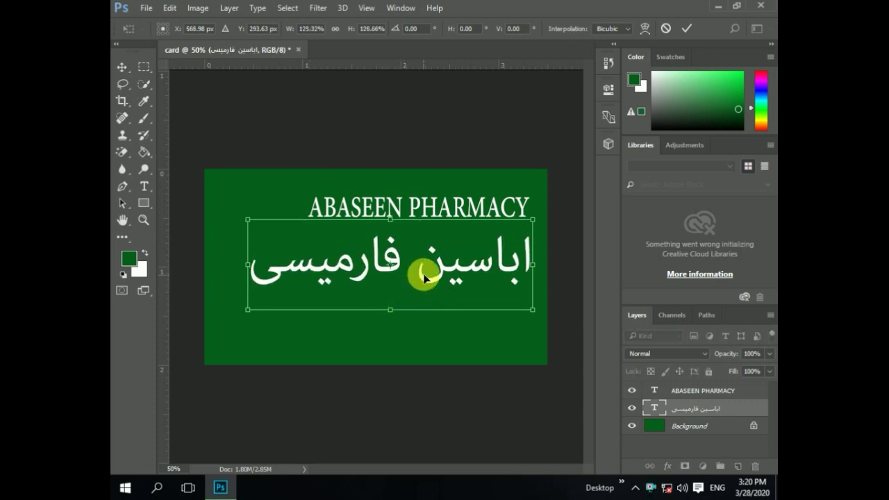
mouse_move(423, 272)
mouse_down()
mouse_move(440, 270)
mouse_move(417, 274)
mouse_up()
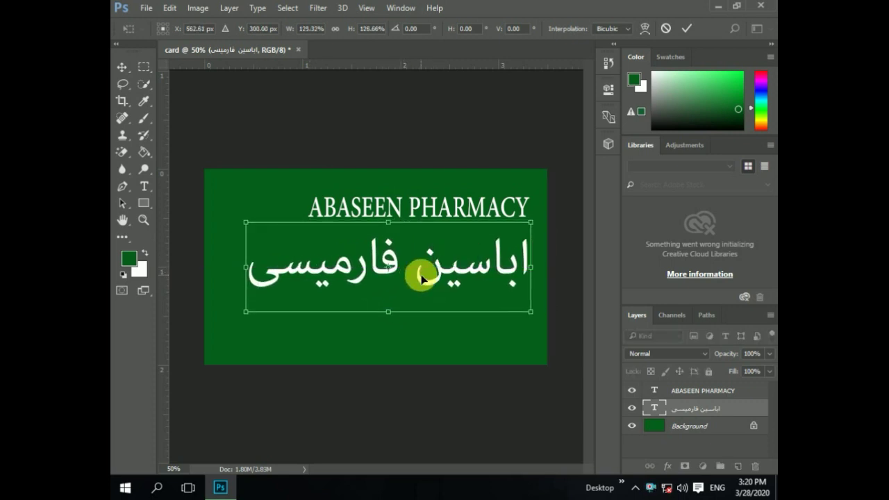
click(122, 66)
click(378, 192)
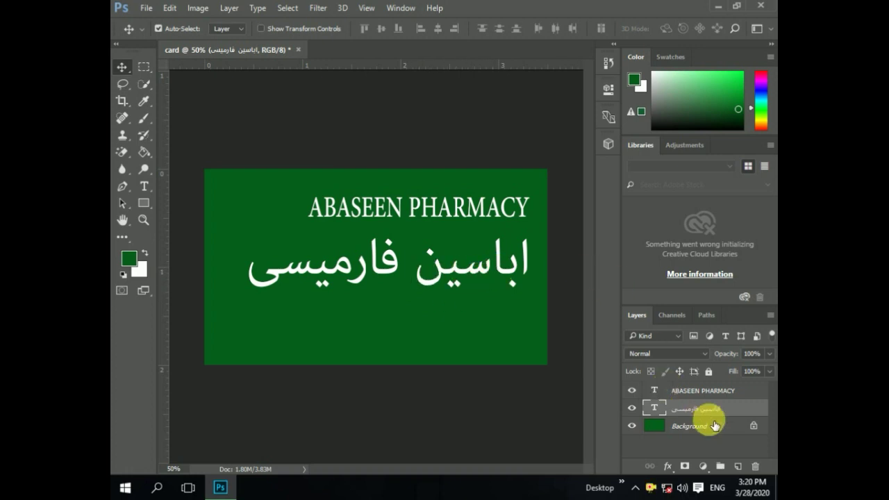
- Add a 2 px red (#f11a1a) Stroke layer style to the Urdu title
double_click(756, 411)
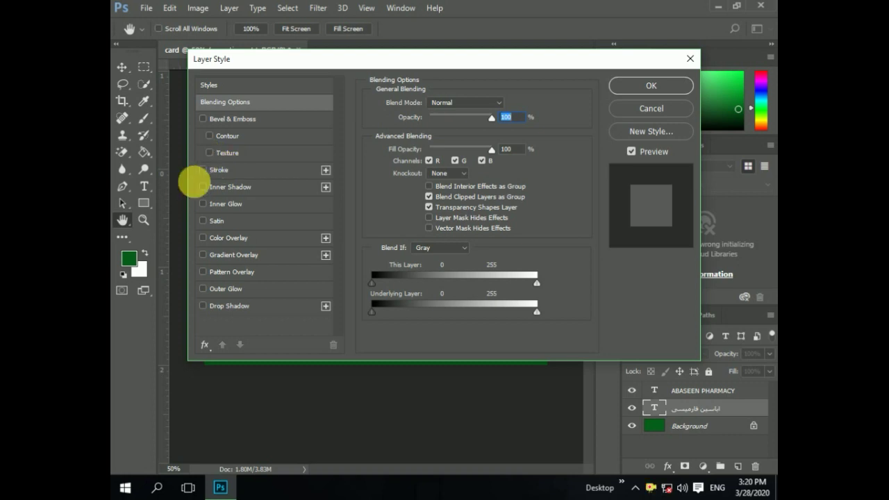
click(206, 171)
click(289, 175)
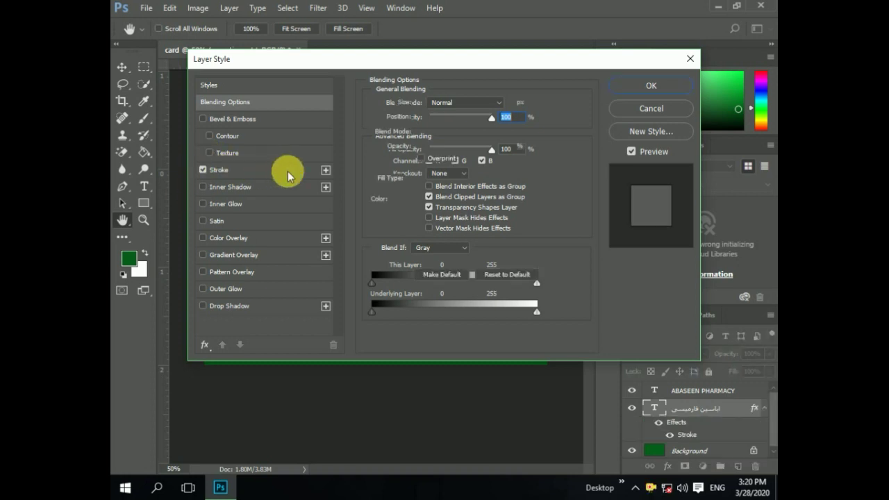
click(399, 195)
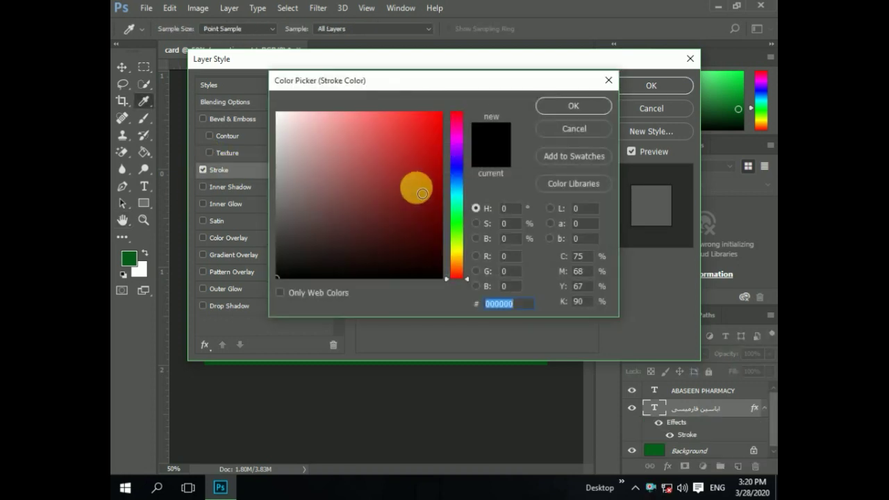
click(423, 121)
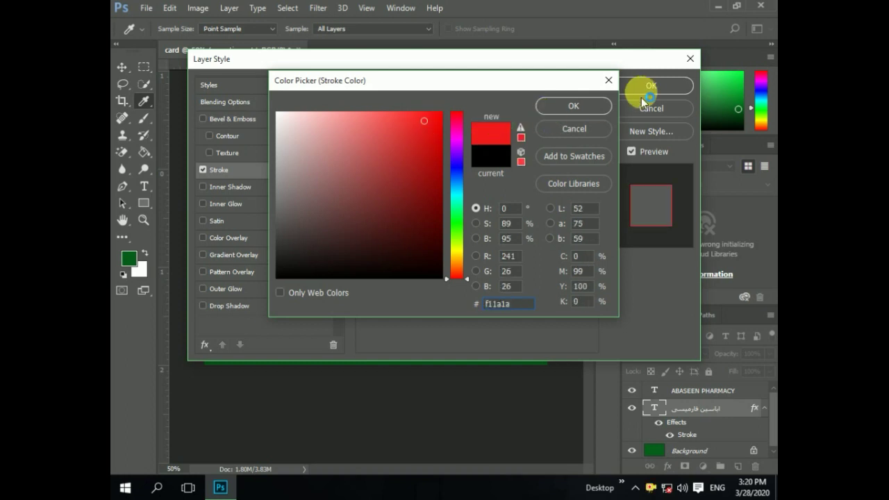
click(578, 106)
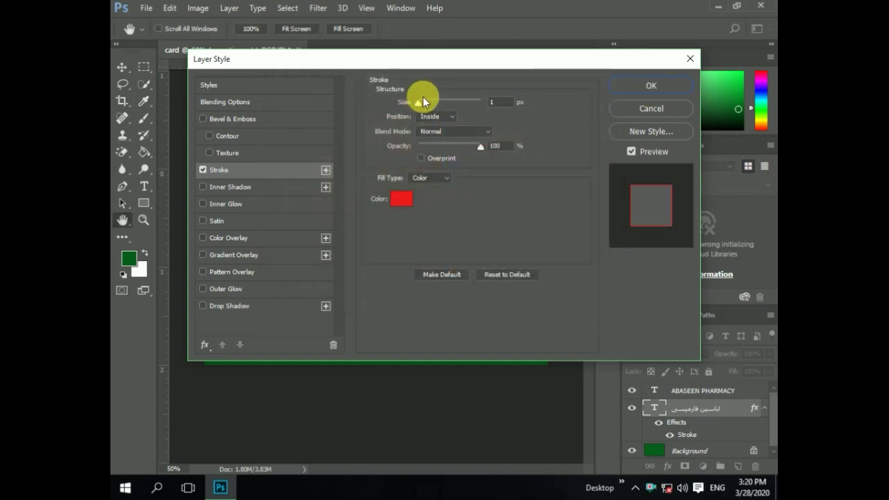
drag(420, 67, 587, 75)
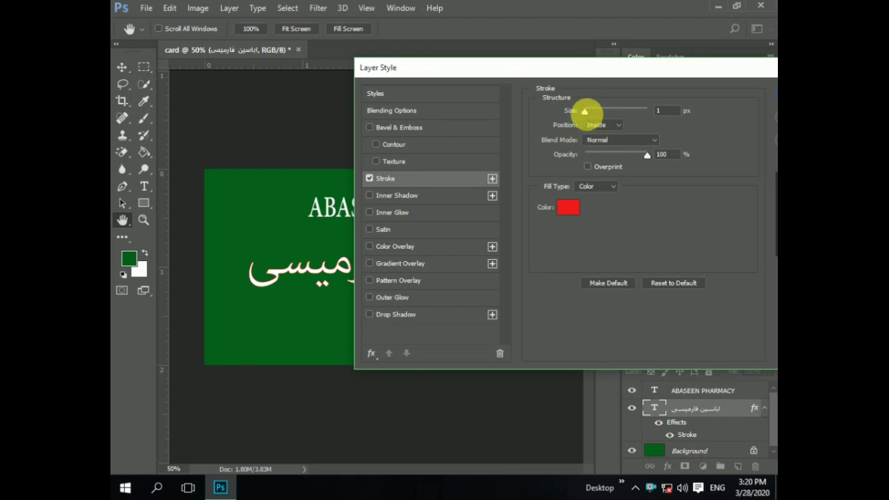
mouse_move(585, 111)
mouse_down()
mouse_move(616, 116)
mouse_move(591, 129)
mouse_move(586, 111)
mouse_up()
drag(618, 69, 480, 71)
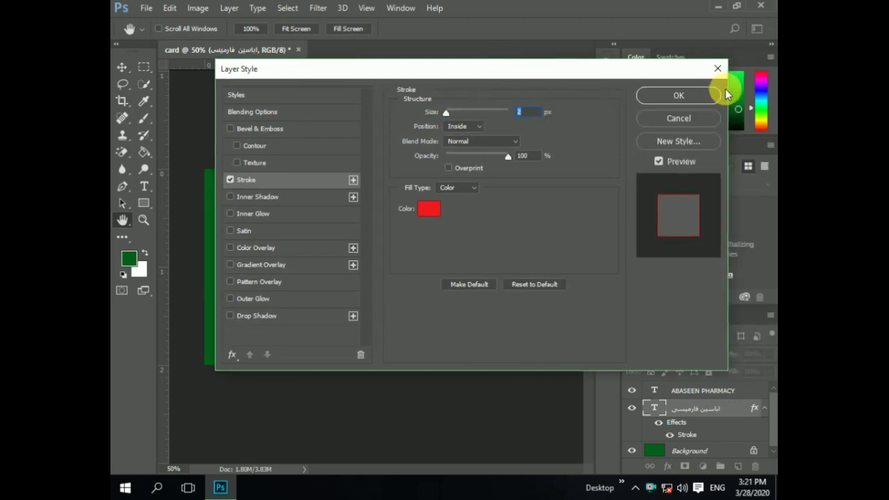
click(679, 96)
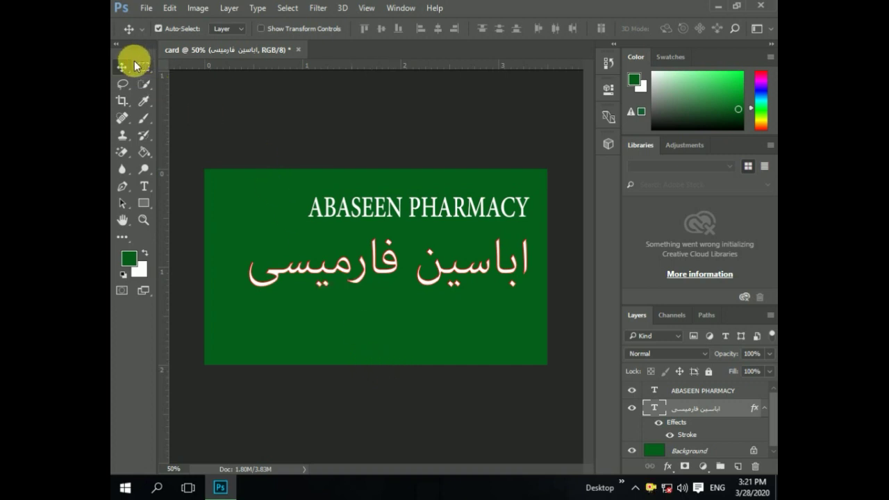
- Draw a thin rectangle across the lower part of the card
click(144, 202)
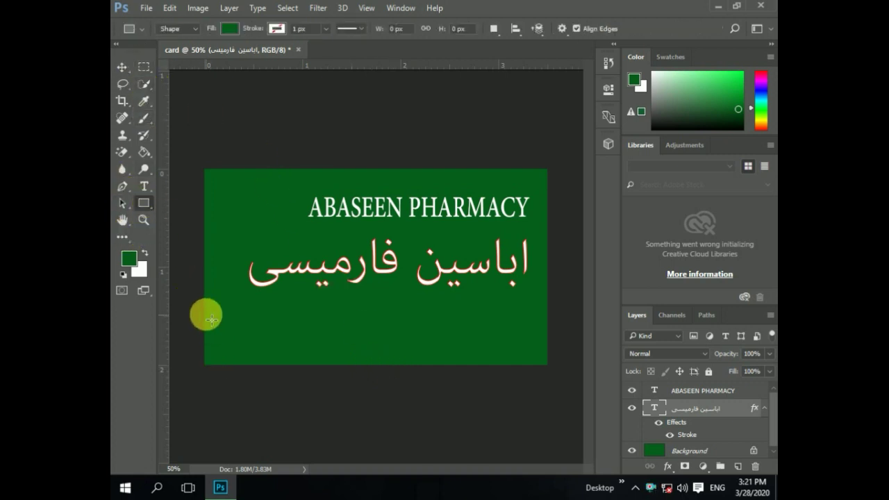
drag(204, 311, 554, 328)
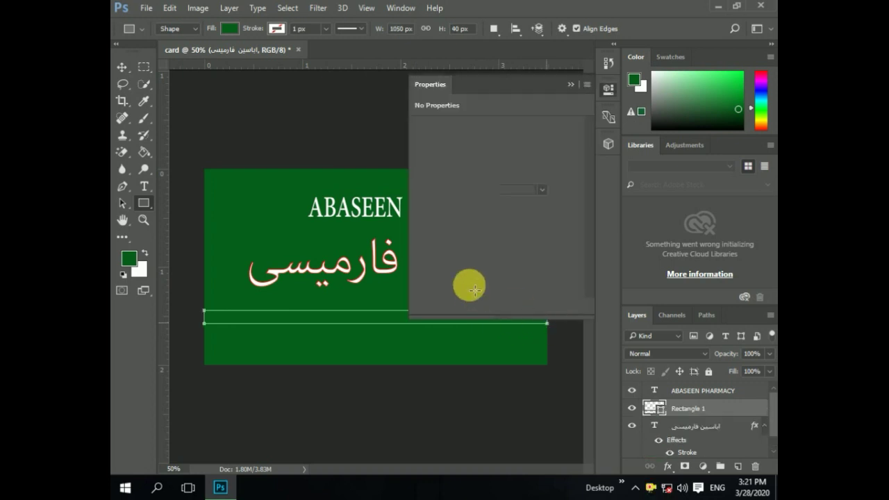
click(573, 87)
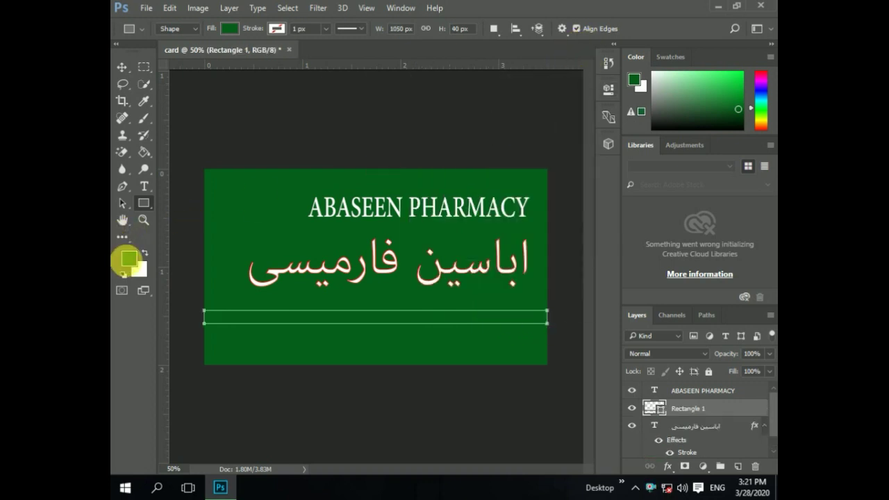
- Fill the rectangle with light green #7ef89b, rasterizing the shape when prompted
click(127, 258)
click(364, 122)
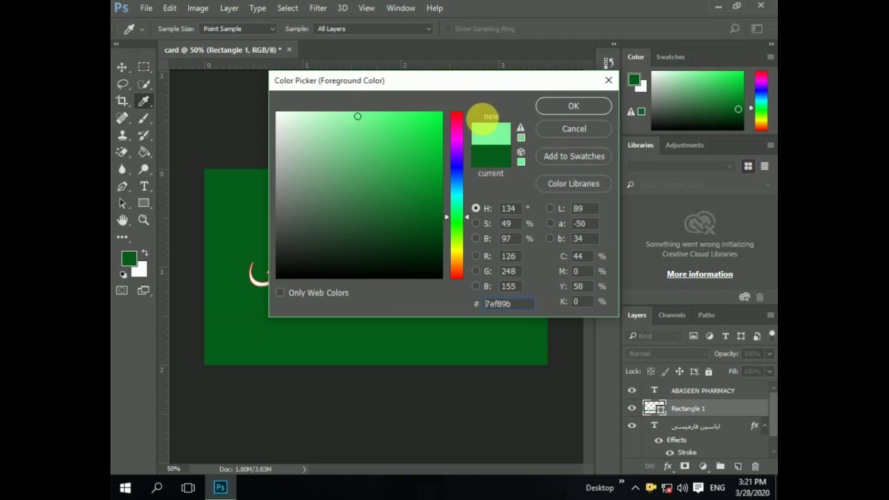
click(583, 108)
click(146, 153)
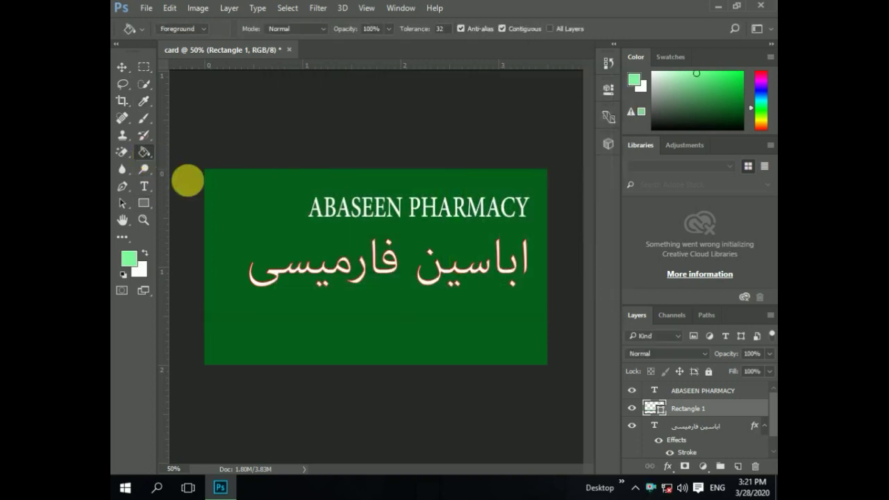
click(320, 319)
click(381, 193)
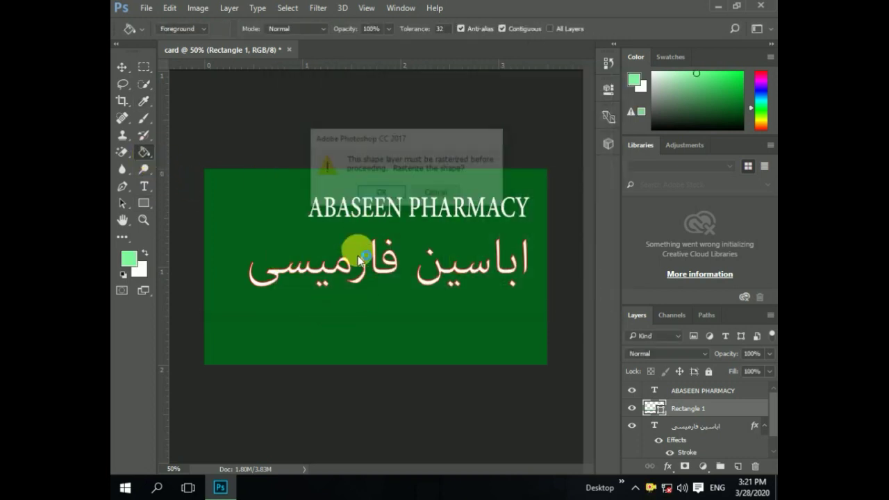
click(332, 320)
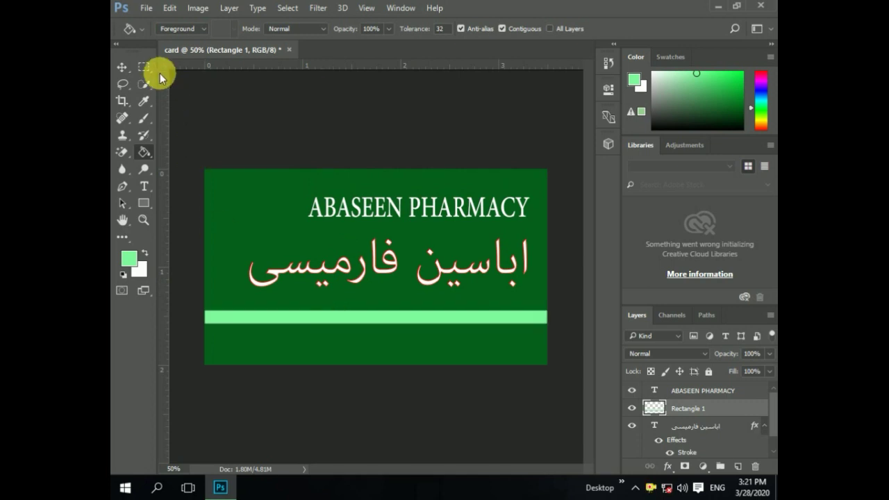
click(122, 67)
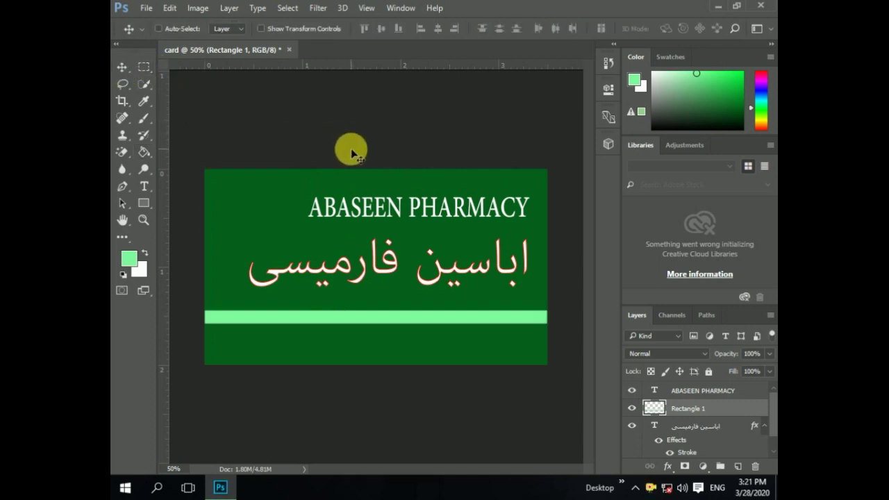
- Shrink the light-green stripe to 55% height and move it about 10 px lower
key(ctrl+t)
drag(373, 330, 373, 322)
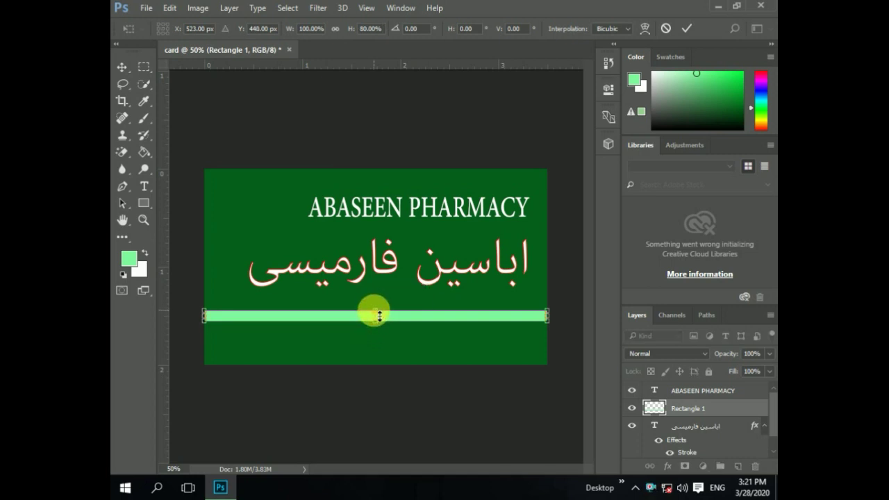
drag(373, 312, 374, 315)
click(123, 68)
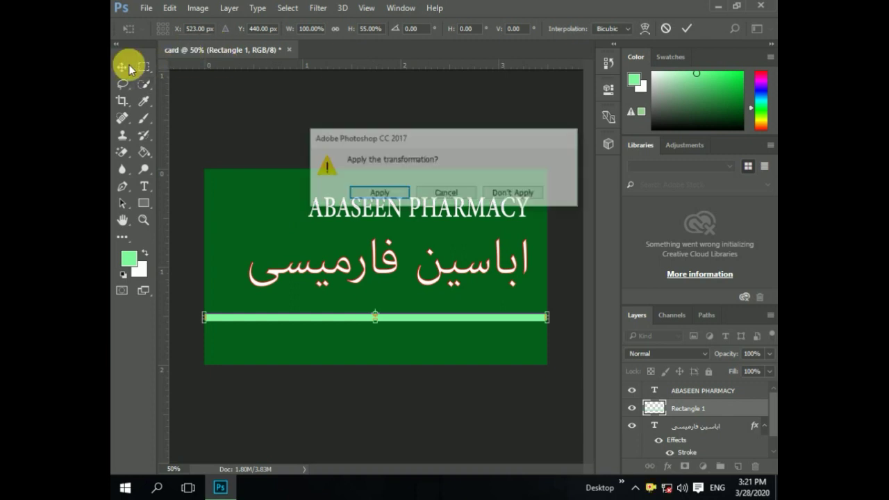
click(368, 193)
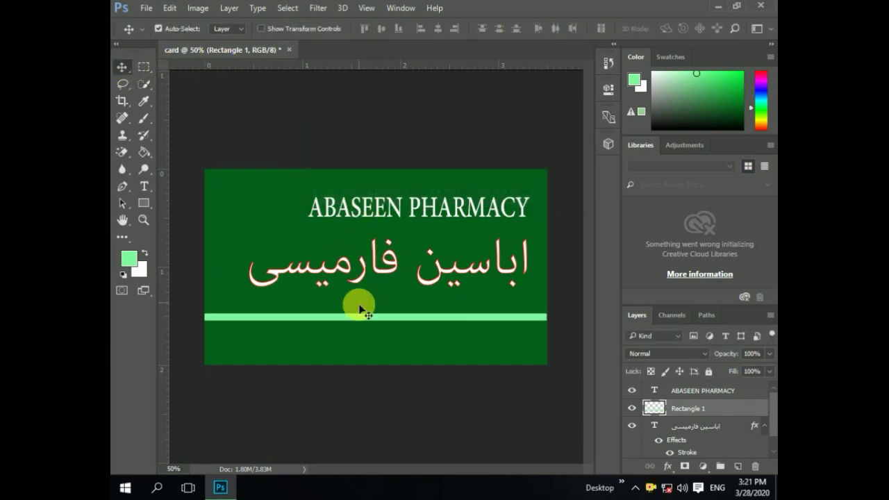
drag(363, 317, 362, 335)
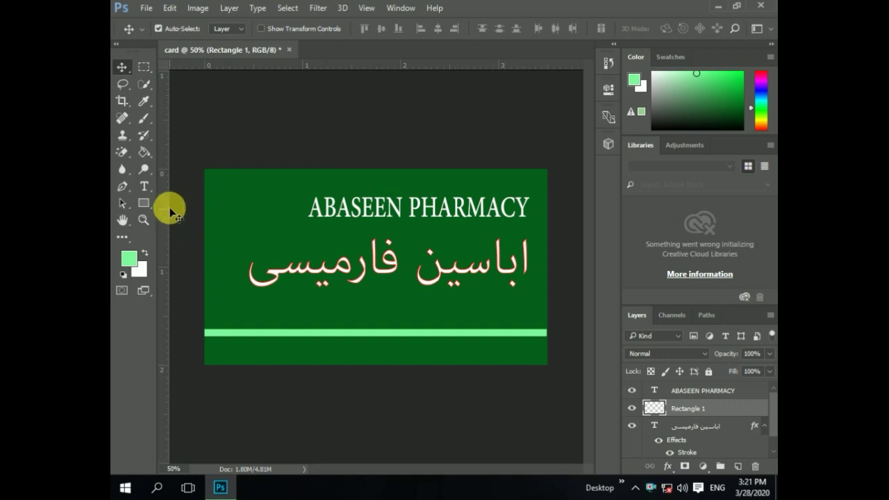
- Type the pharmacy's address line above the stripe, deleting the stray < character
click(144, 187)
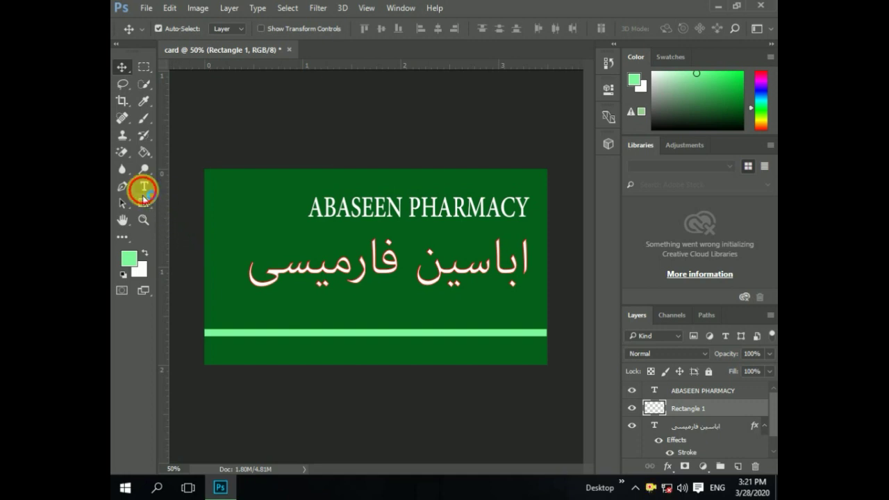
click(251, 324)
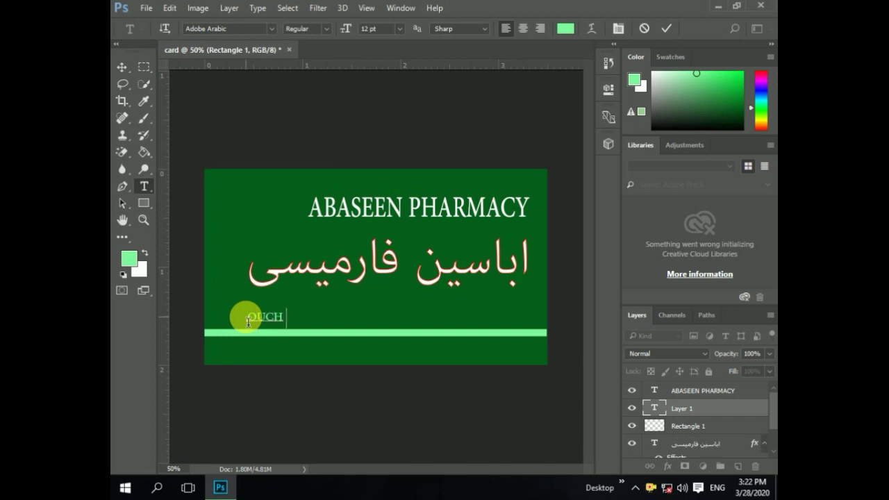
text(MAIN B)
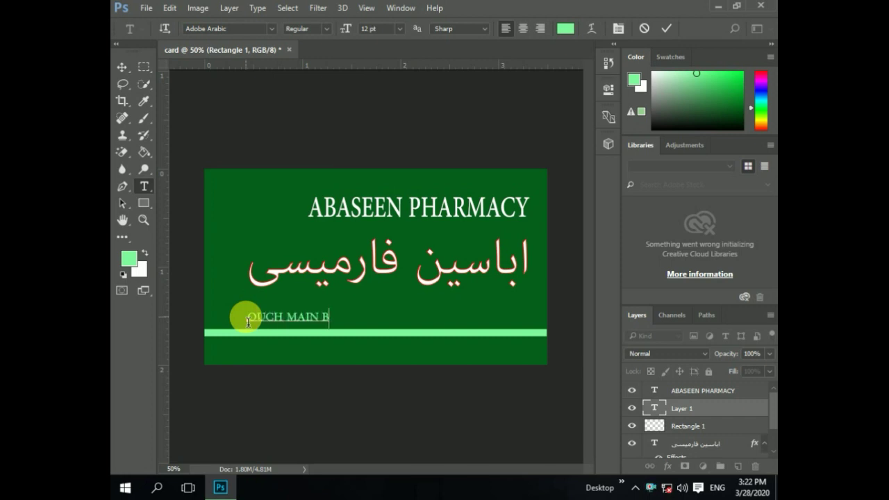
text(AZAR DIR L)
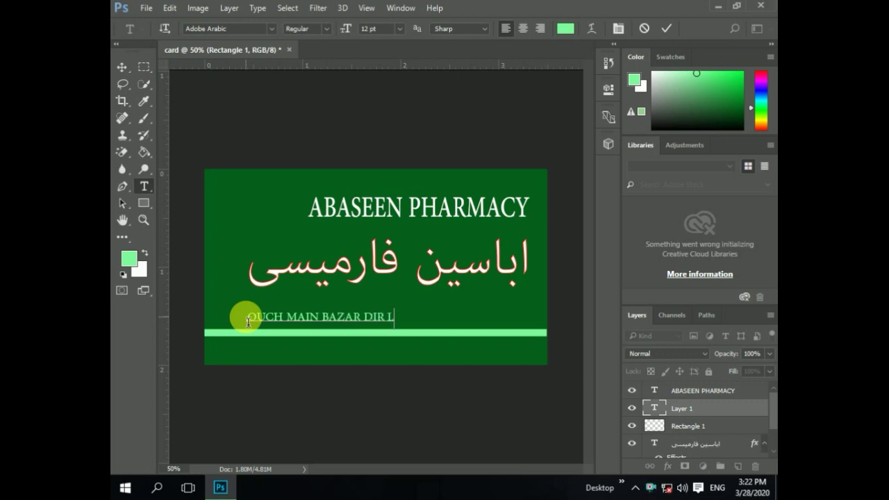
text(OWER KP)
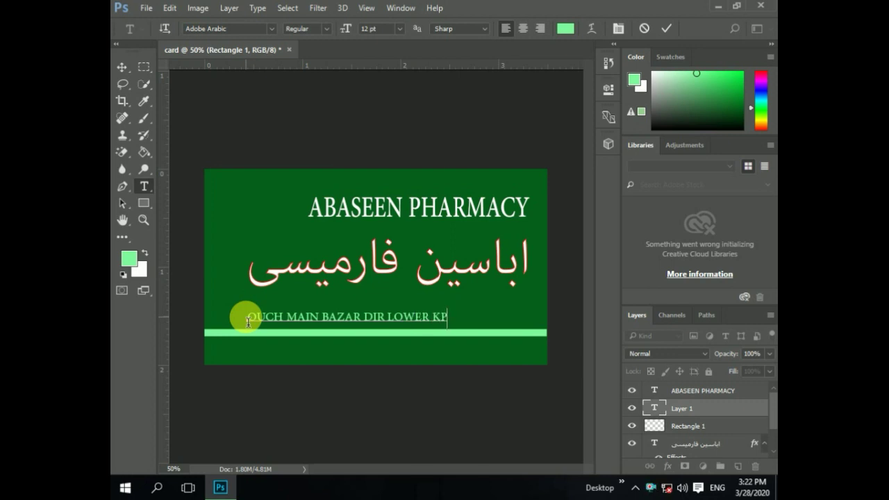
text(<PAKISTAN)
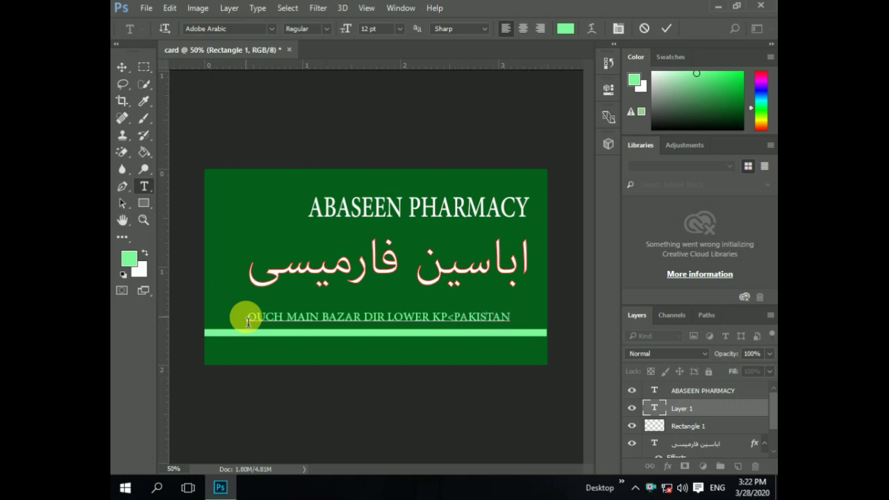
click(455, 325)
key(BackSpace)
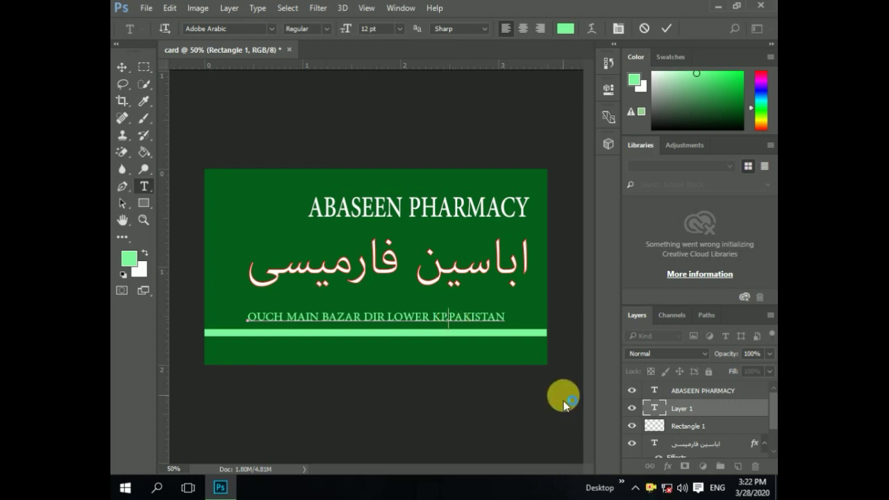
- Insert the missing comma and recolour the whole address line white (#ffffff)
text(,)
drag(512, 317, 196, 322)
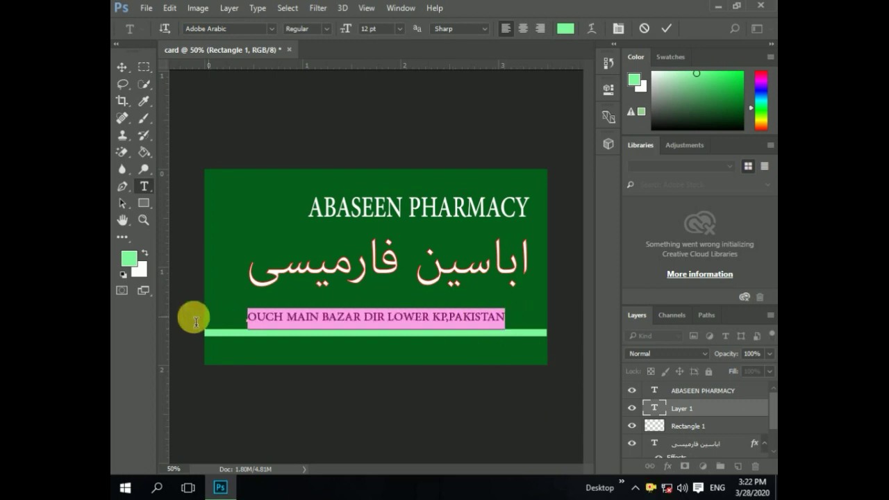
click(566, 29)
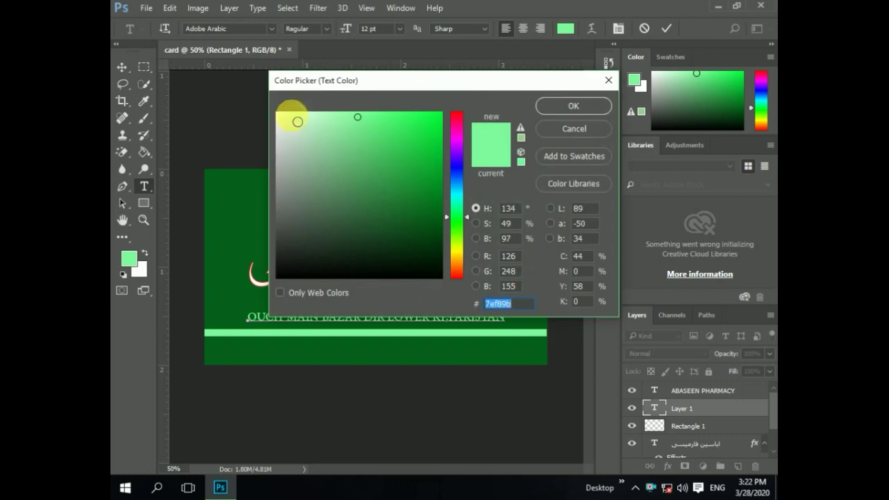
mouse_move(297, 121)
mouse_down()
mouse_move(252, 116)
mouse_move(264, 89)
mouse_up()
click(559, 108)
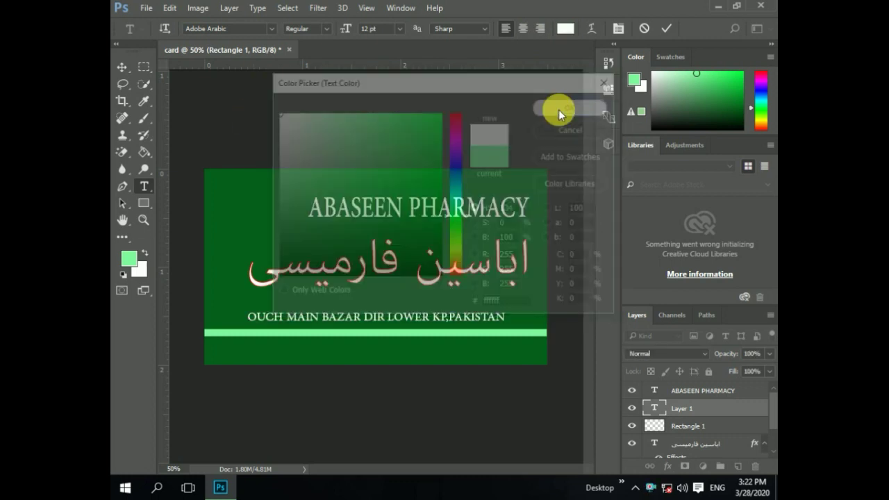
click(123, 69)
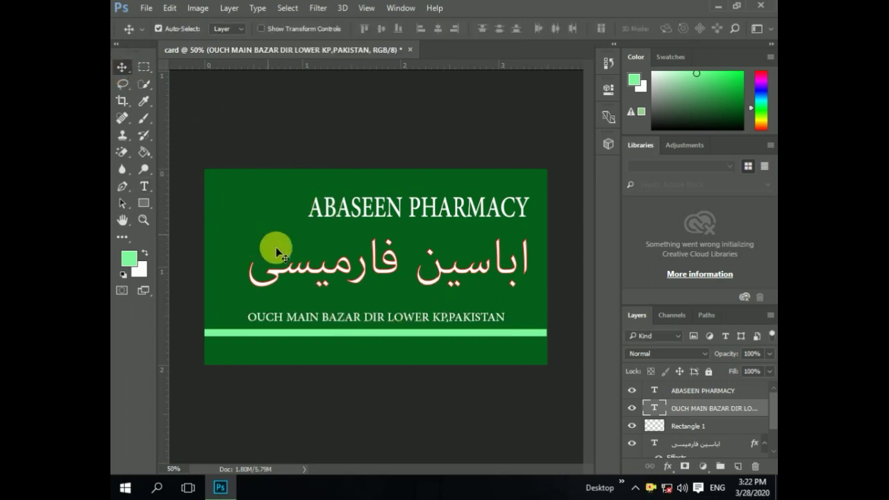
- Nudge the address line down to sit just above the light-green stripe and narrow it to about 95% width
drag(318, 321, 317, 323)
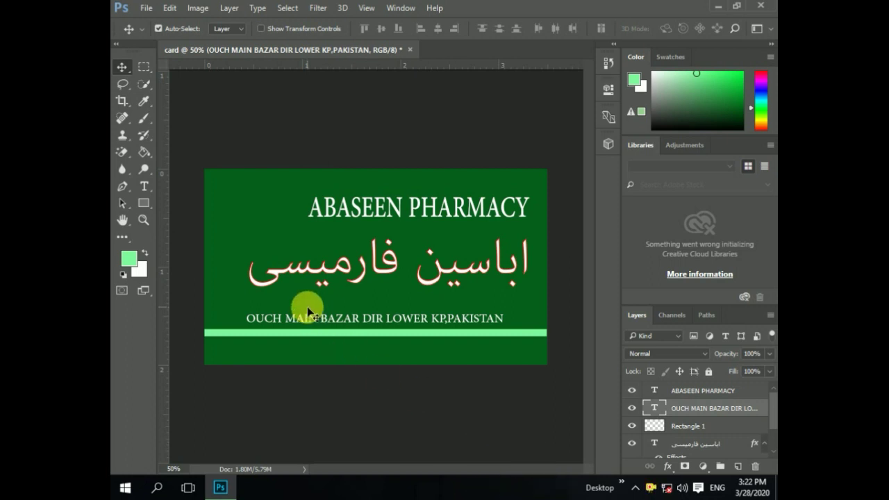
key(ctrl+t)
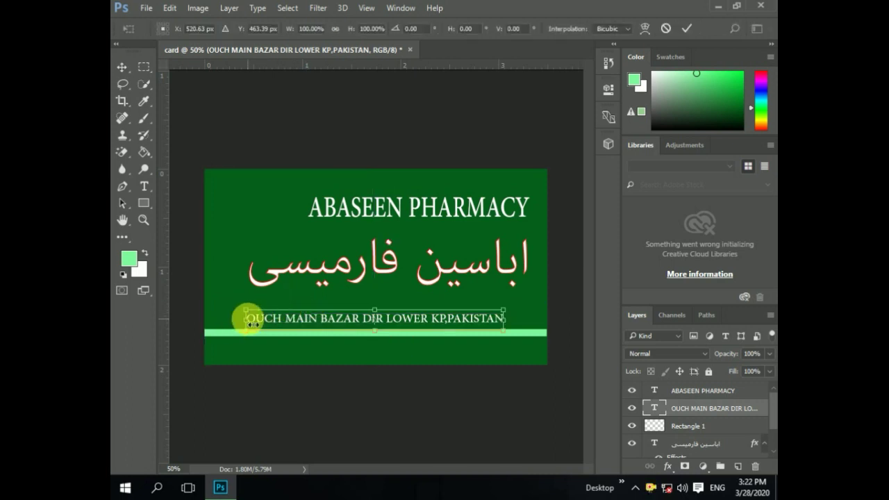
drag(246, 320, 265, 324)
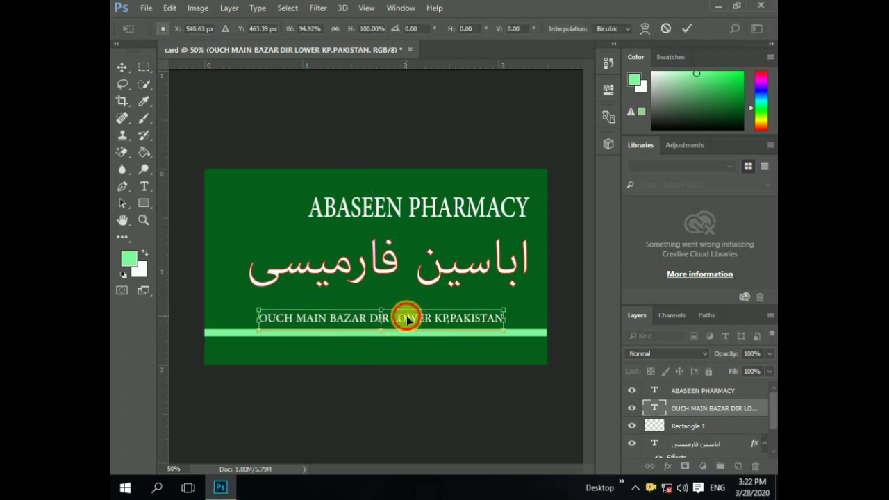
double_click(405, 319)
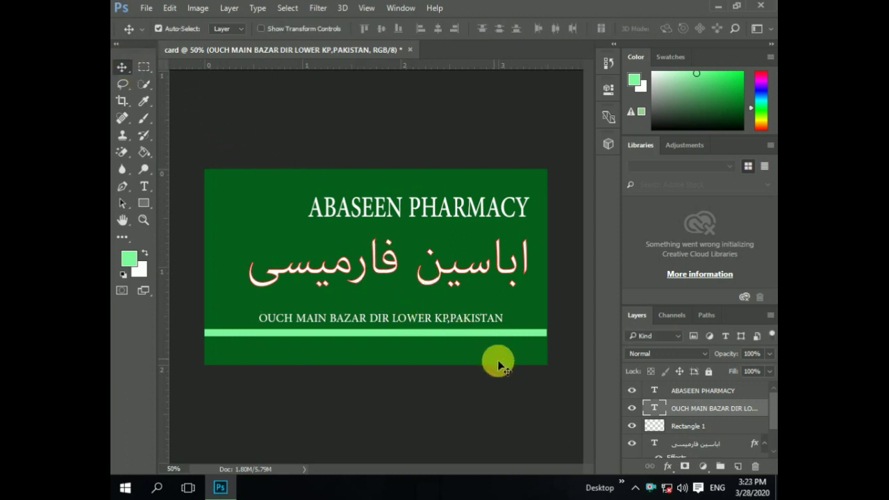
- Add a new white text line below the stripe with the CELL label and a cell number
click(145, 188)
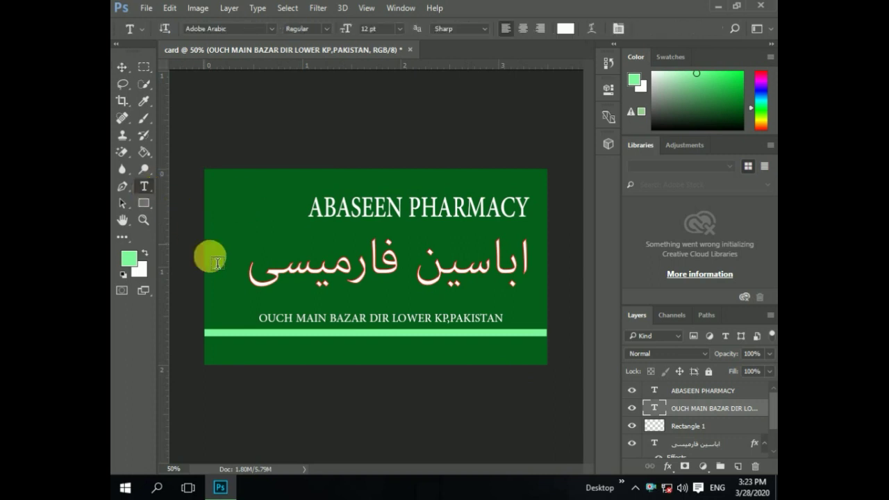
click(229, 359)
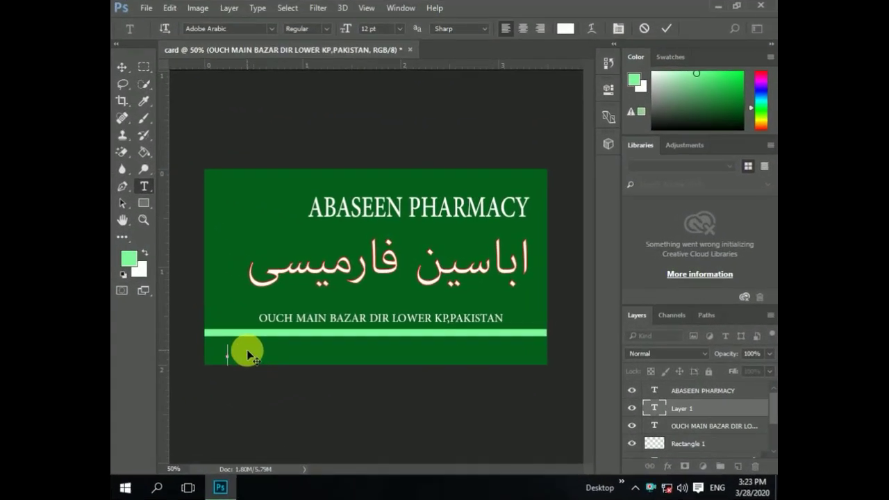
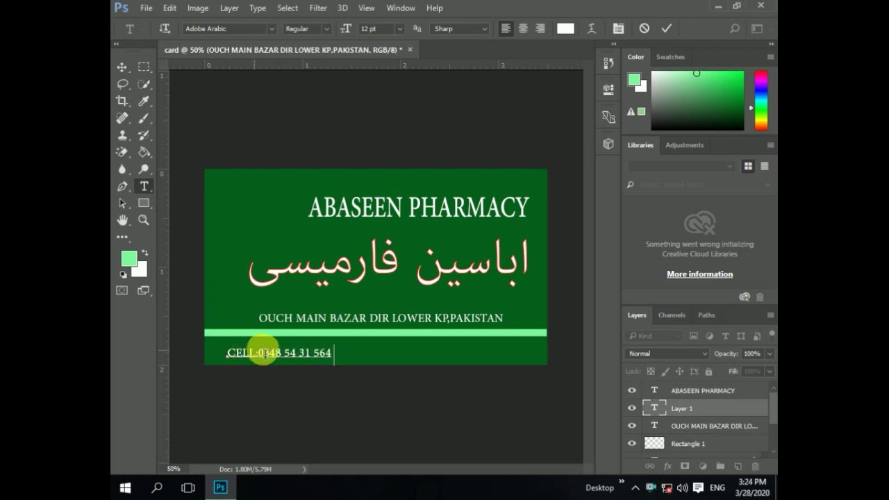
- Remove a stray space and an extra digit from the cell number
click(314, 361)
key(BackSpace)
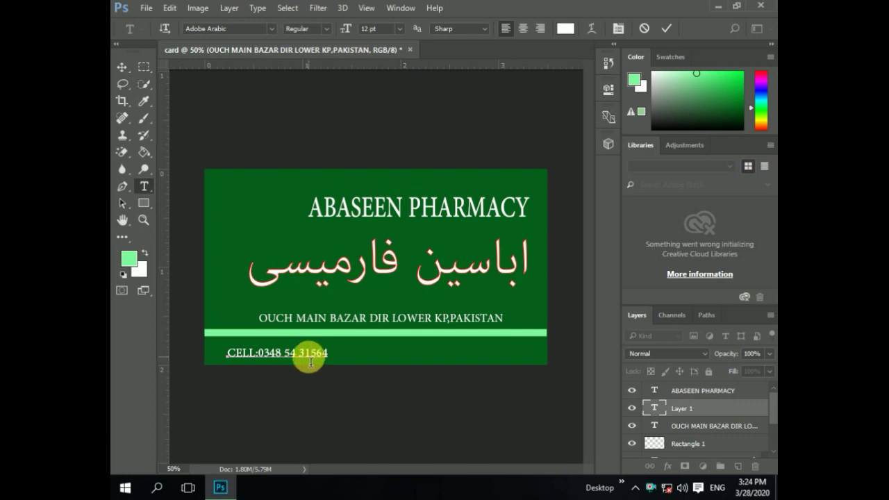
click(298, 358)
key(Delete)
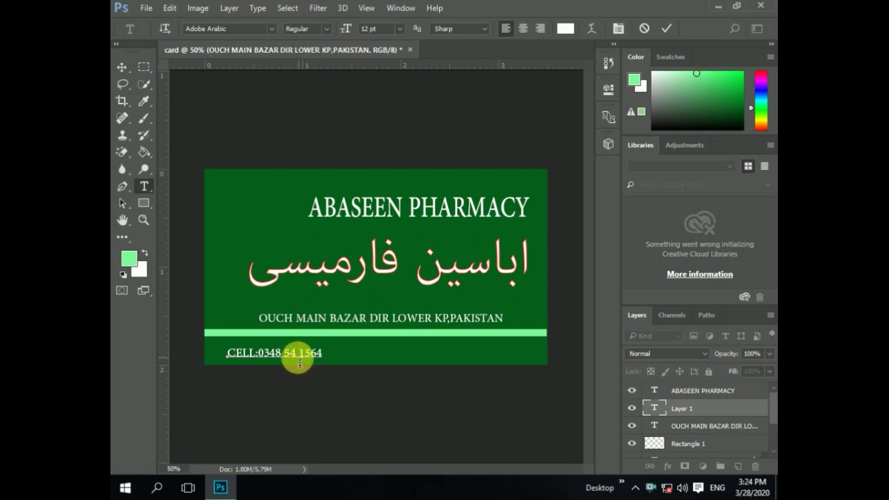
key(BackSpace)
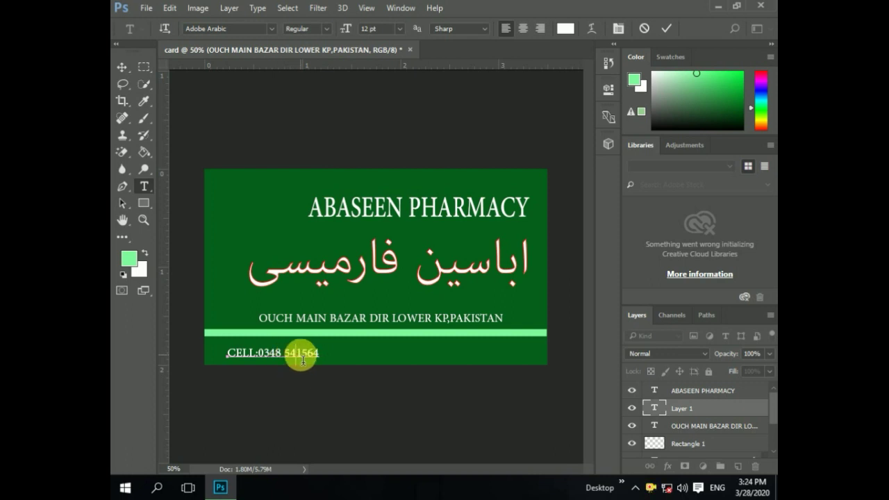
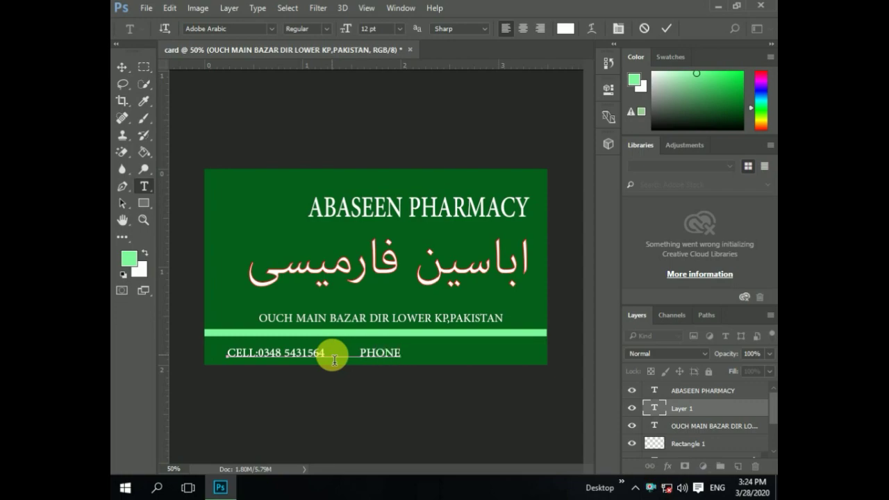
- Complete the number, replace the PHONE placeholder with a gmail e-mail address, and commit the text
key(BackSpace)
key(BackSpace)
key(BackSpace)
key(BackSpace)
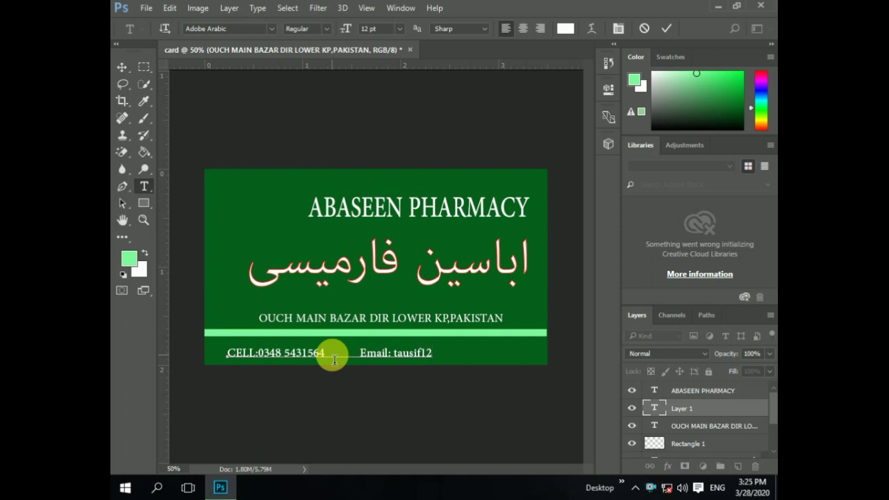
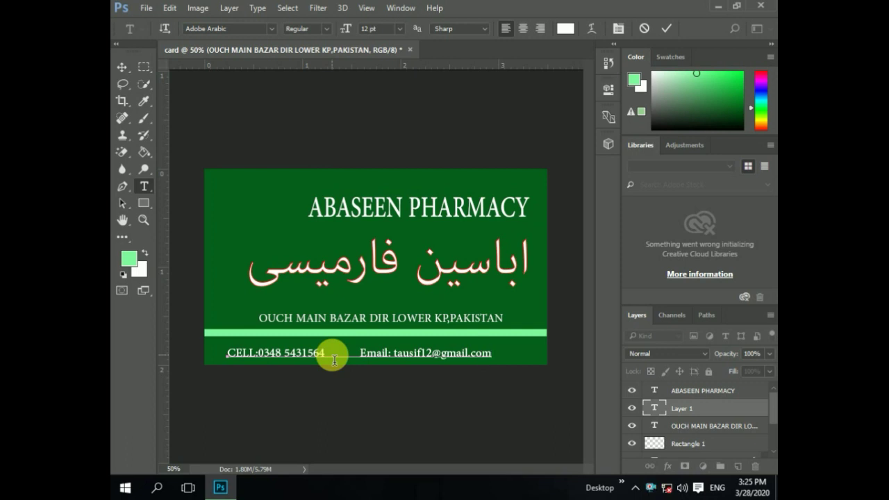
click(132, 71)
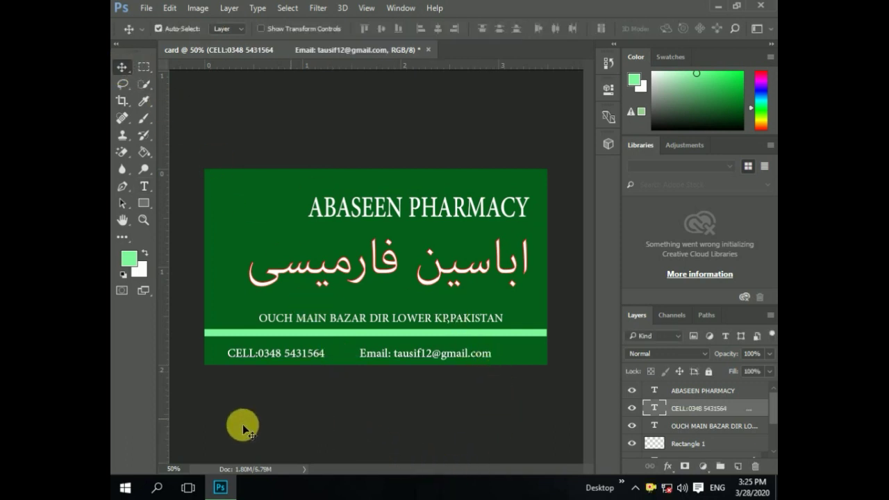
- Retype the contact line's label from CELL to Cell and commit the edit
double_click(654, 408)
click(255, 359)
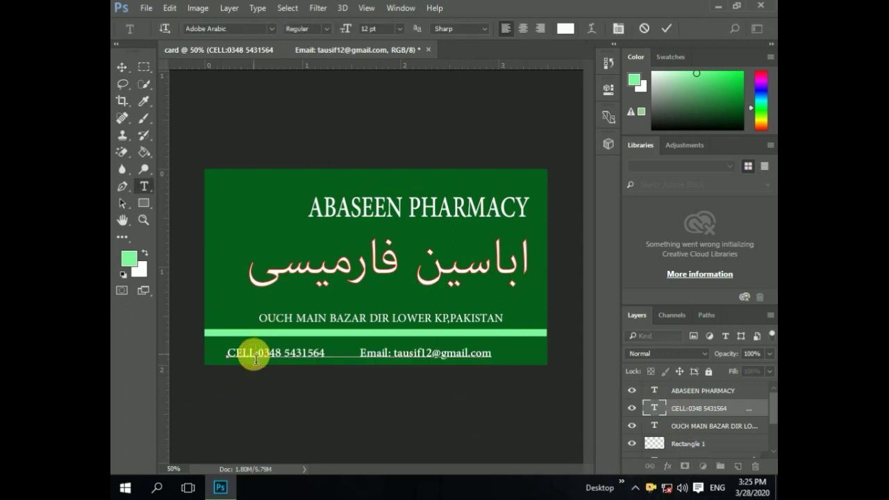
key(BackSpace)
key(BackSpace)
key(BackSpace)
text(ell)
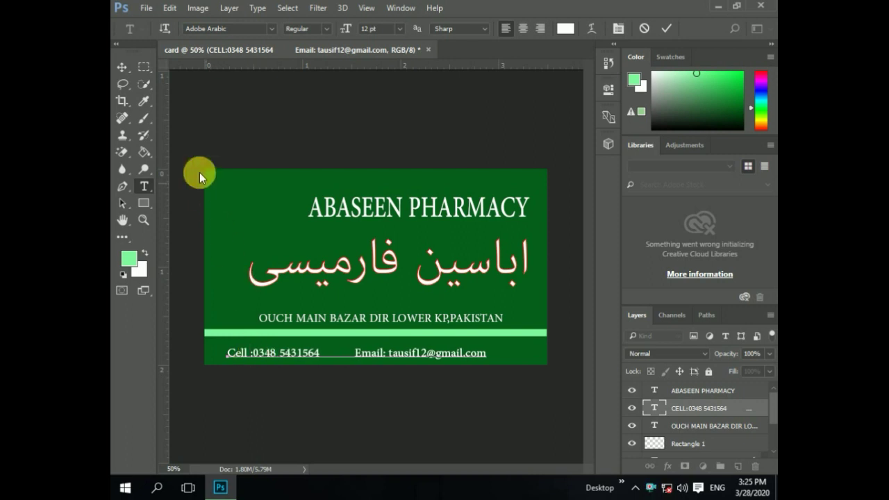
click(122, 68)
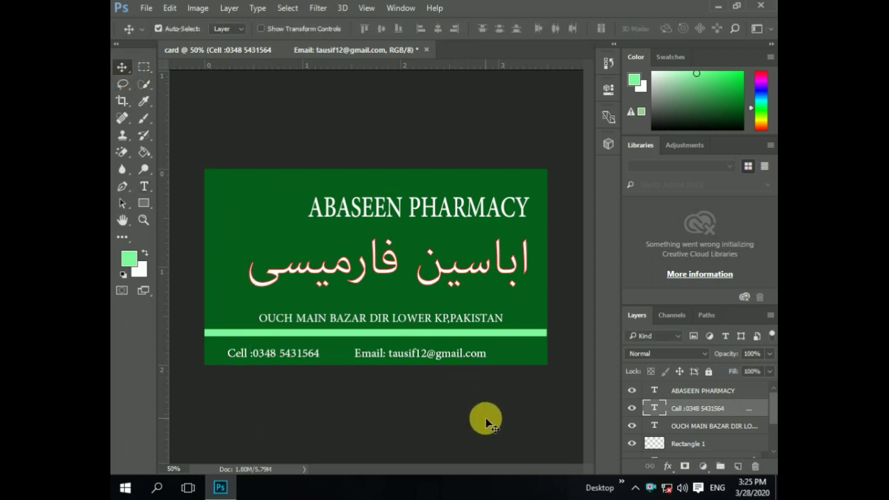
- Choose the Custom Shape Tool and pick the splat shape from the Shape picker
right_click(144, 203)
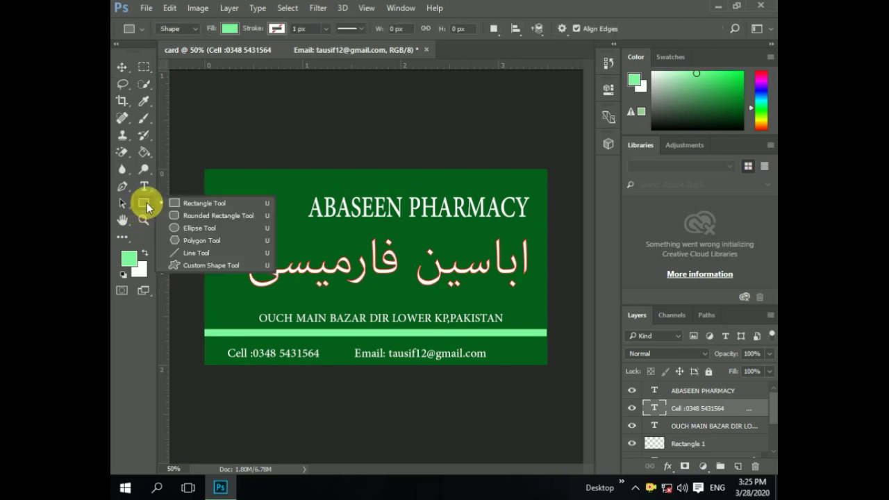
click(179, 263)
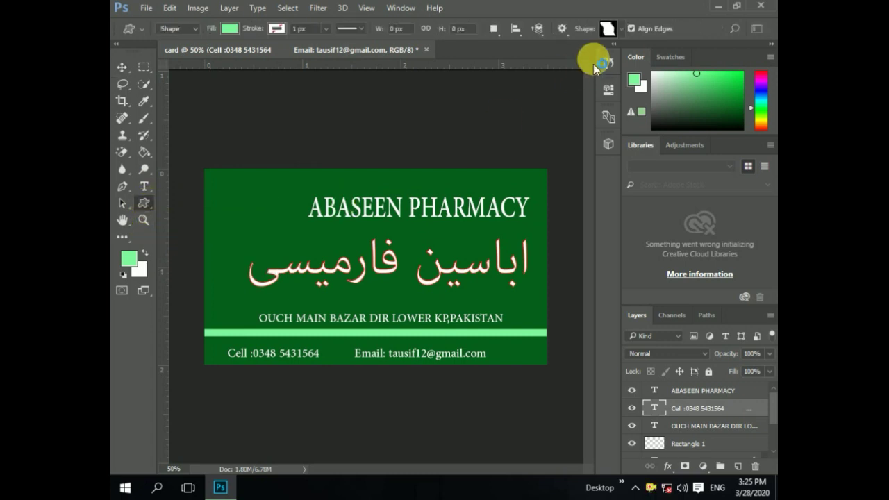
click(621, 32)
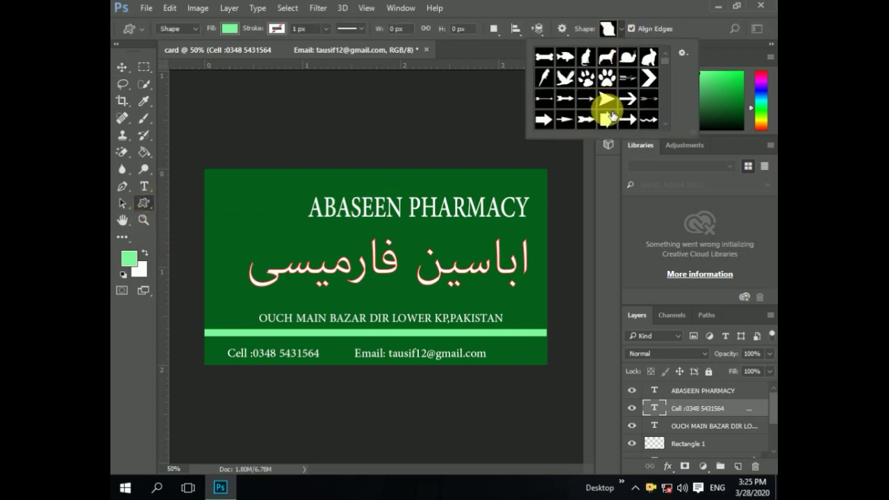
scroll(597, 80, down, 3)
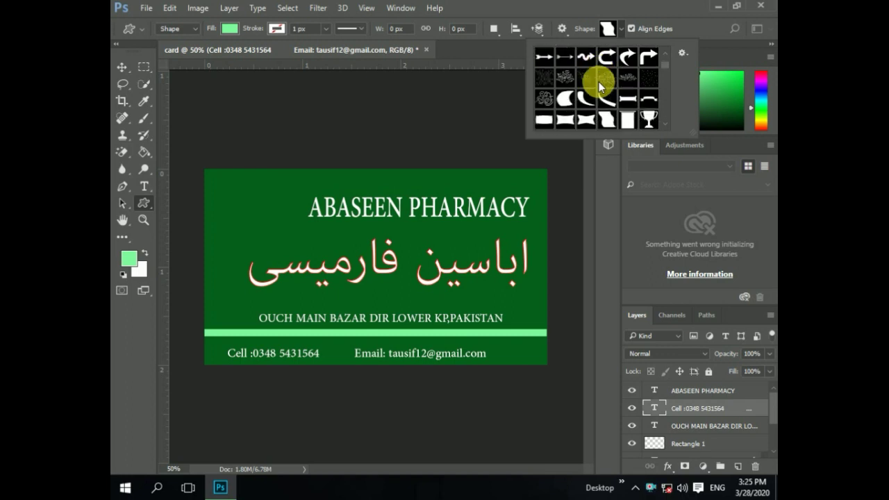
scroll(596, 82, down, 3)
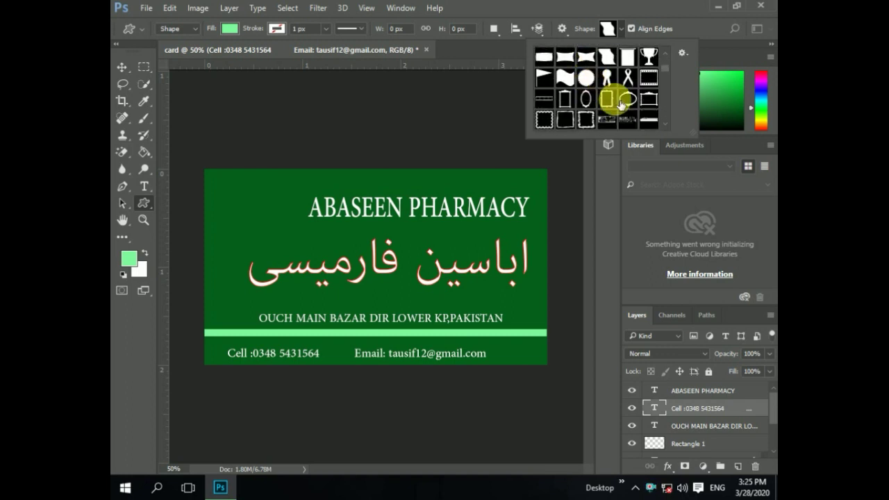
scroll(620, 104, down, 2)
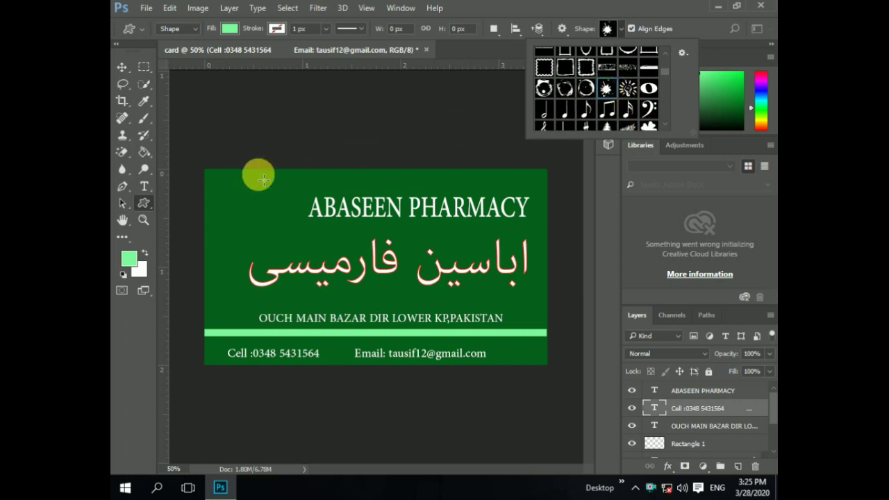
- Draw a light-green splash shape at the card's top-left beside the ABASEEN PHARMACY title and select it
drag(218, 183, 294, 250)
click(122, 68)
click(273, 242)
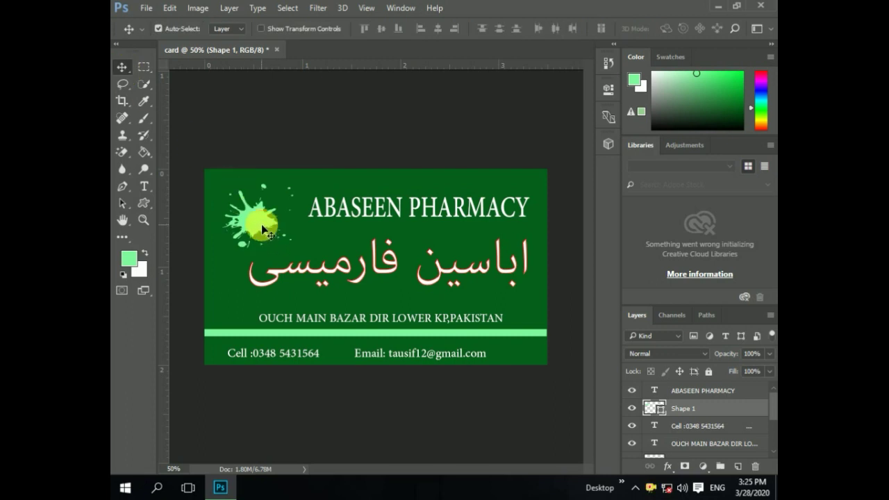
- Fill the splash shape with white sampled from the card, rasterizing it
click(129, 260)
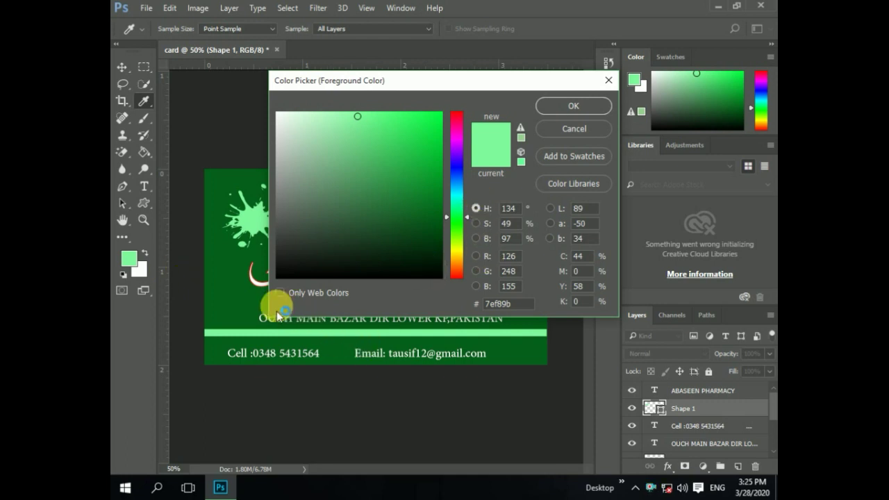
click(261, 283)
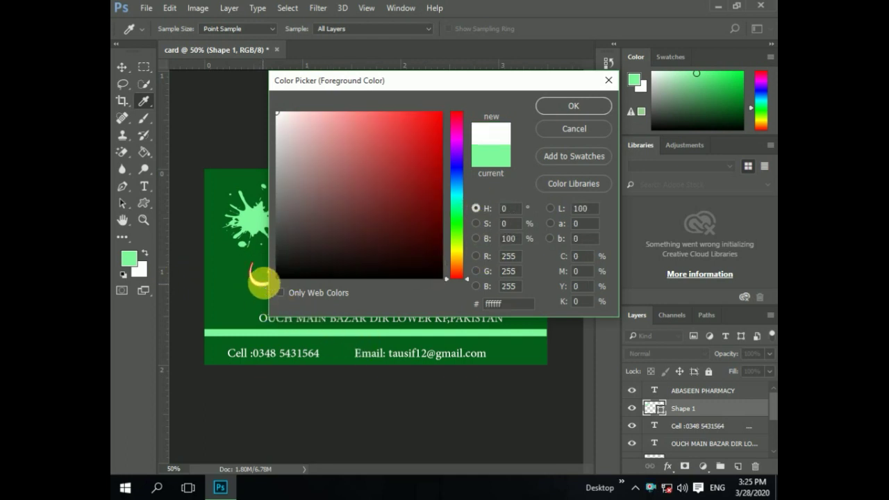
click(560, 110)
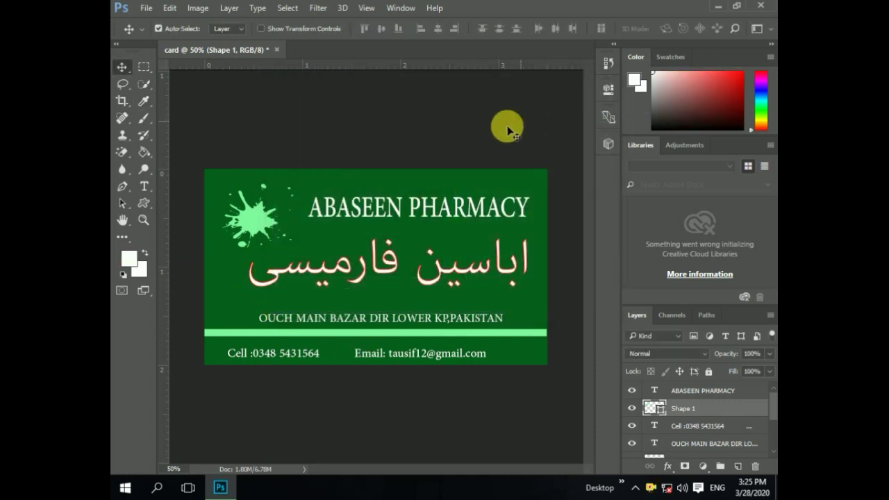
click(144, 152)
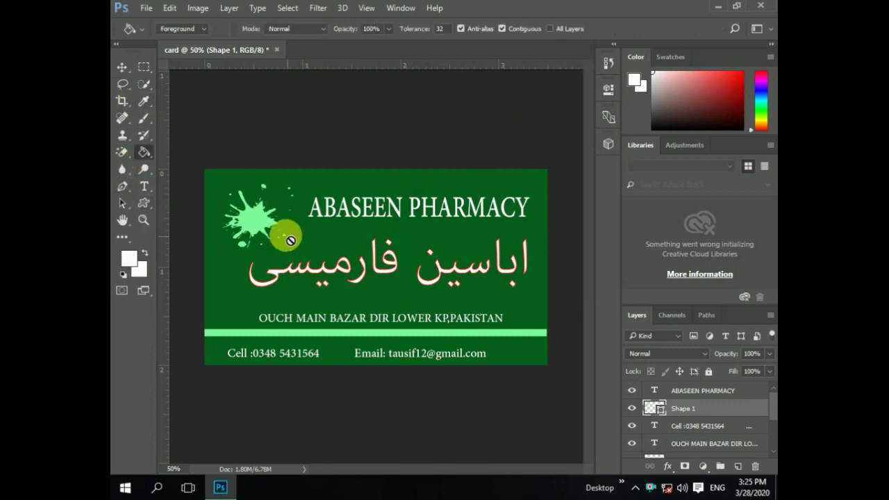
click(256, 216)
click(342, 194)
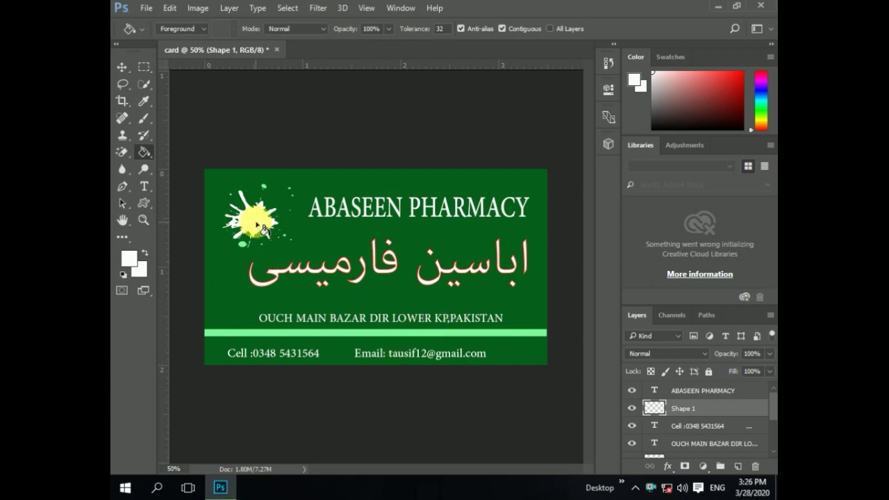
- Set the foreground colour to magenta in the Color Picker
click(134, 259)
drag(463, 154, 458, 137)
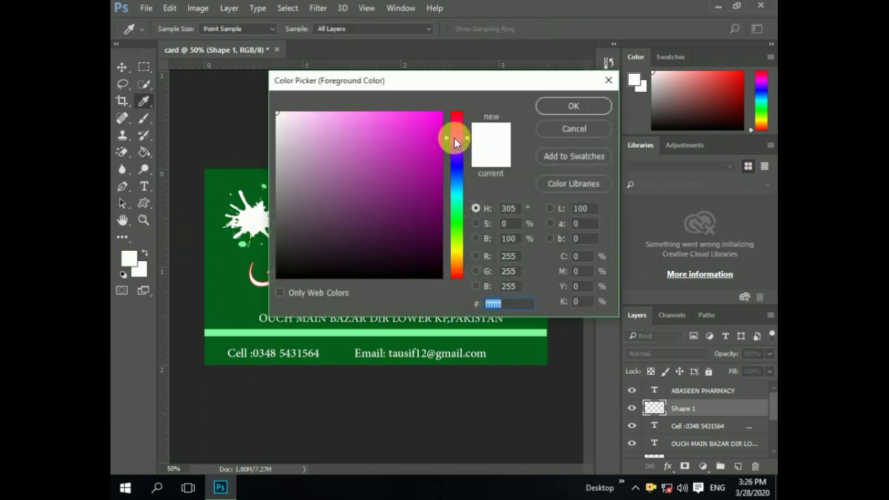
click(412, 139)
click(574, 105)
key(g)
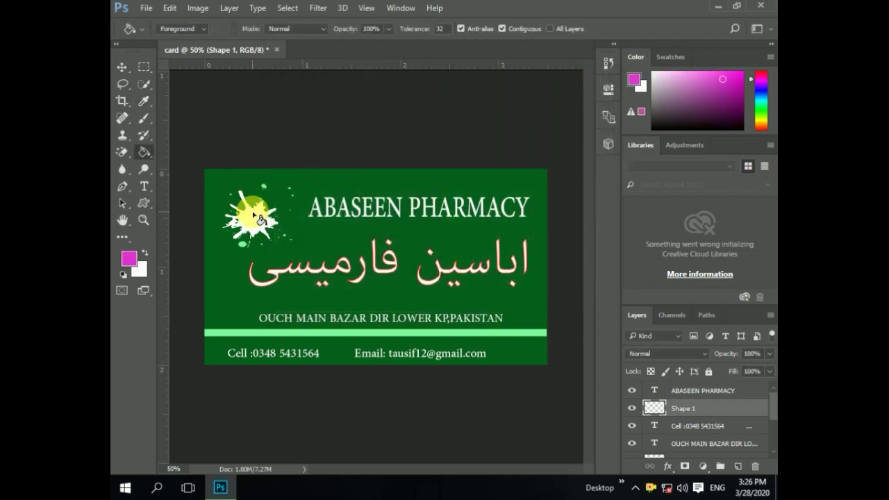